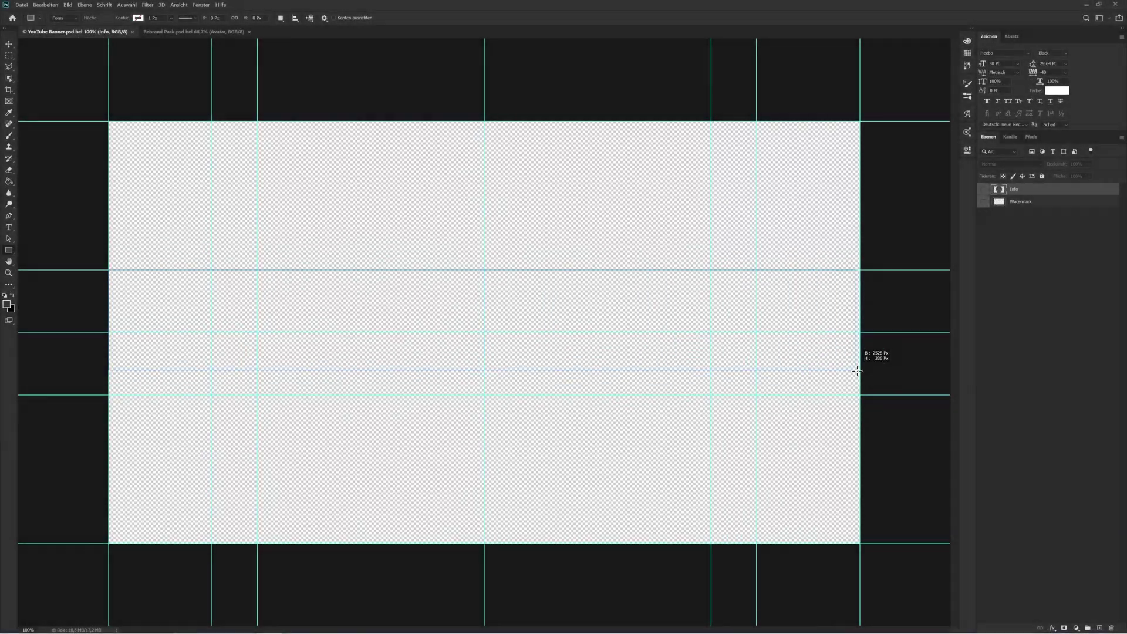
Step: Commit the pending Free Transform on the banner shapes
key(Return)
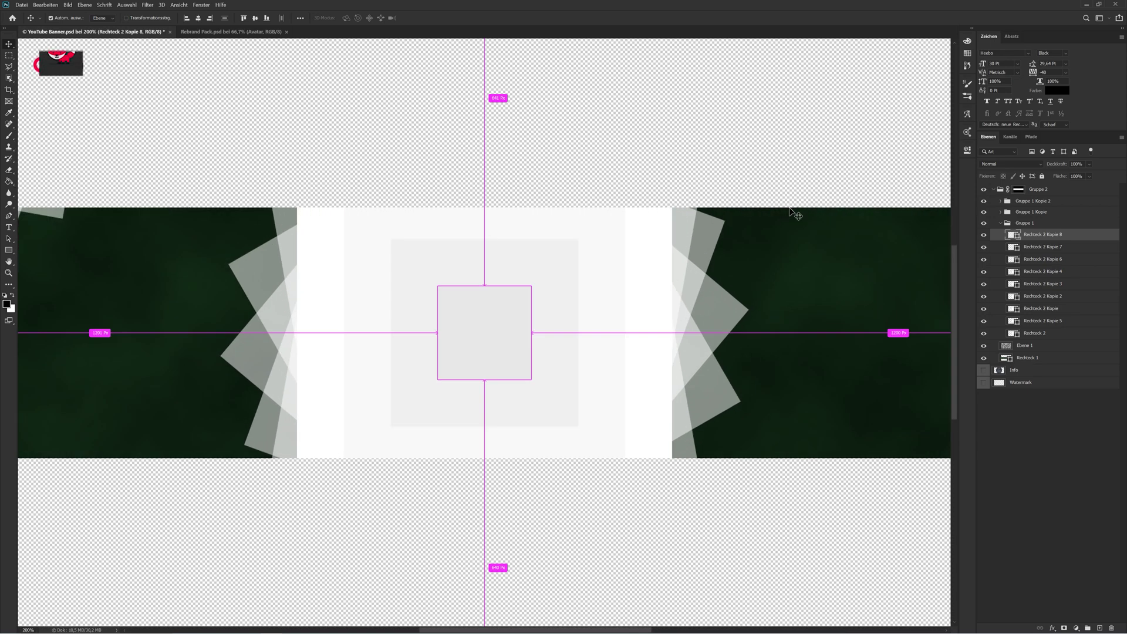
Step: Add 'YOUR NAME' text at 100 pt and centre it in the middle square
click(1001, 223)
click(387, 352)
text(Your N)
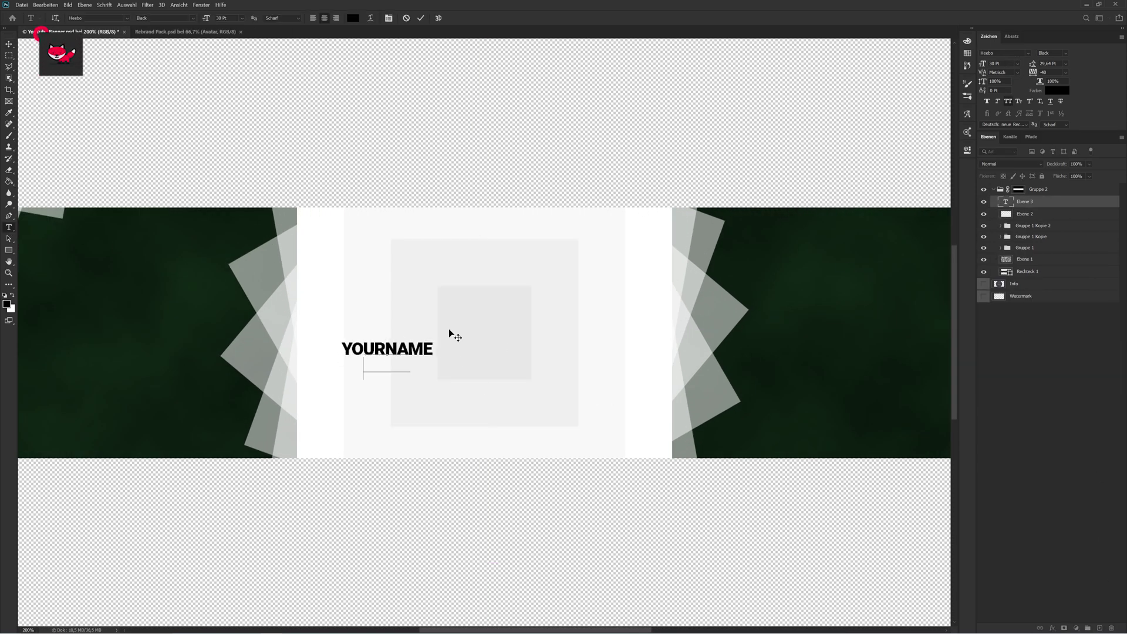
text(100)
key(Return)
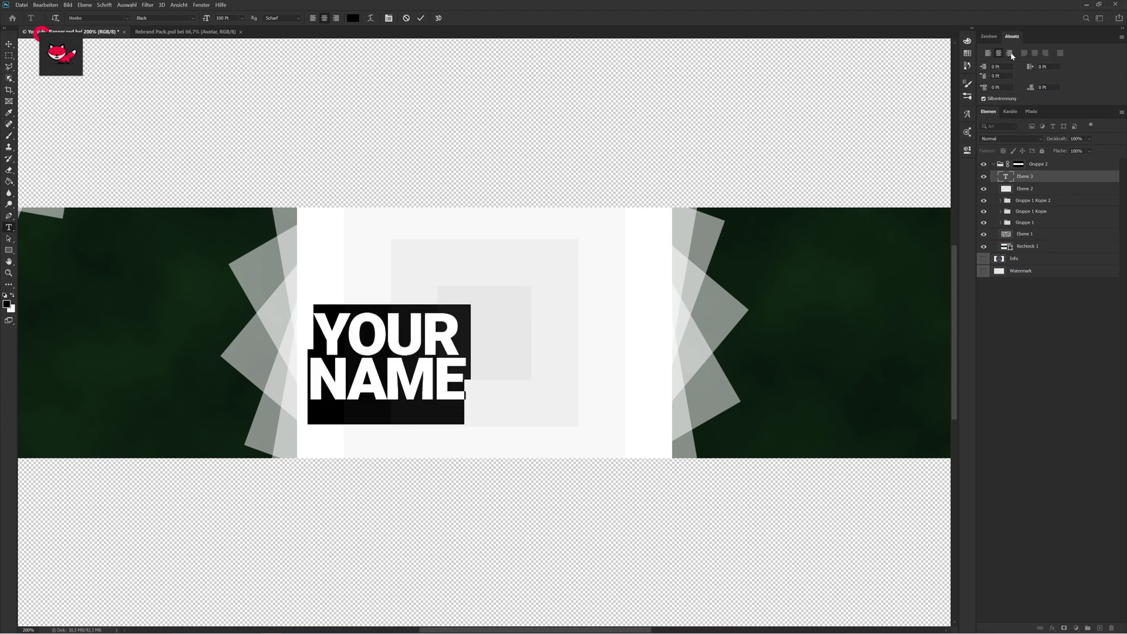
key(ctrl+Return)
key(v)
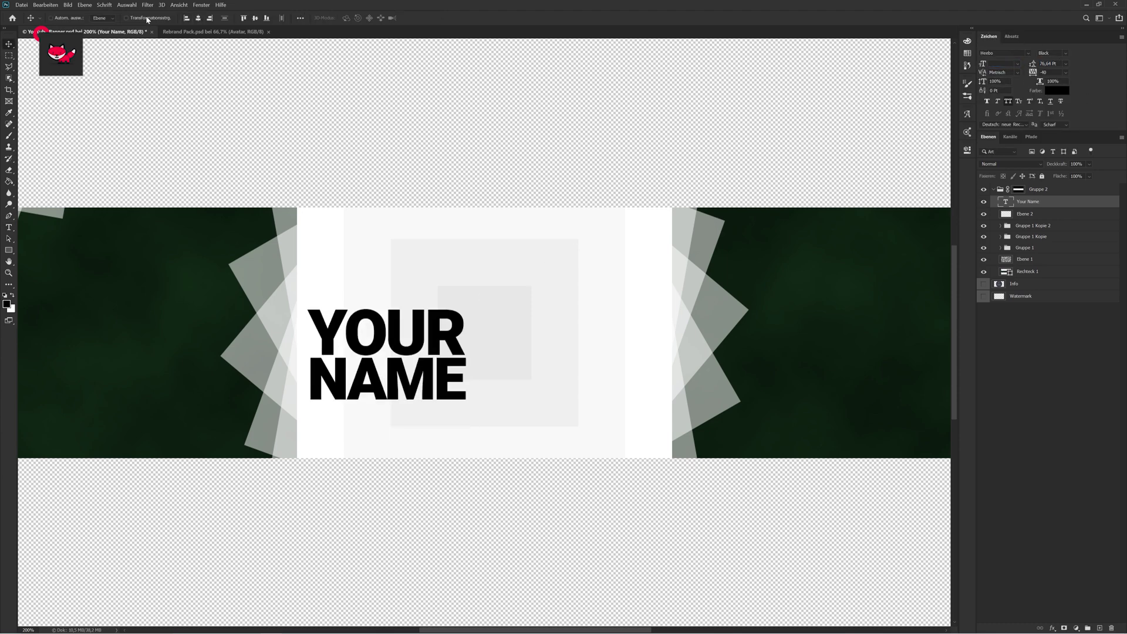
drag(357, 143, 452, 121)
key(ctrl+plus)
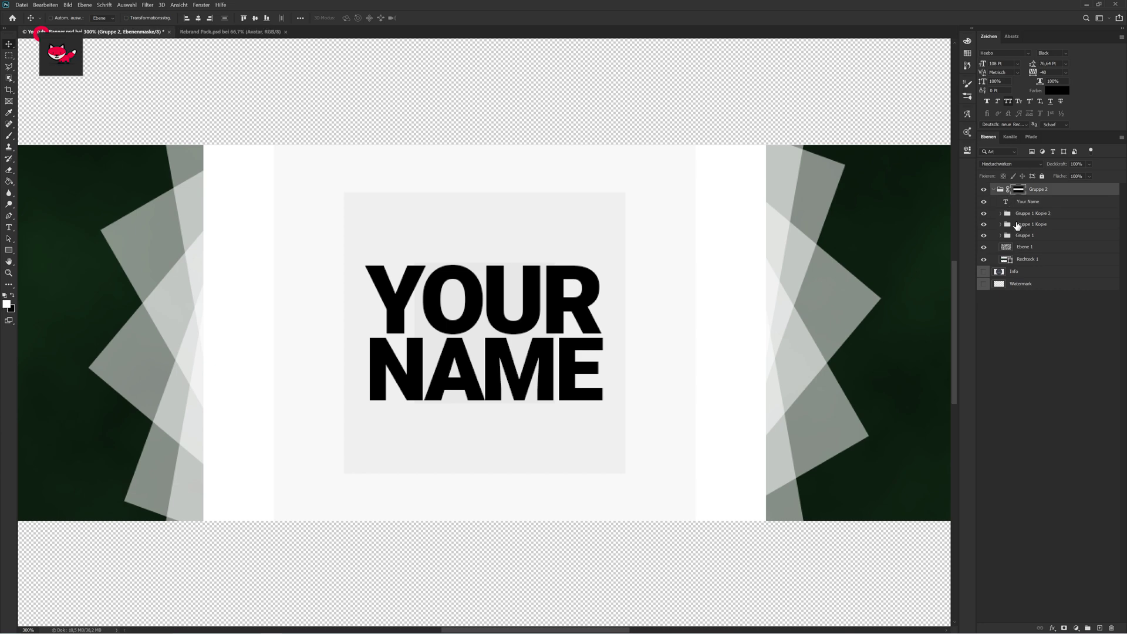
Step: Colour the YOUR NAME text dark green
click(1028, 202)
key(ctrl+minus)
click(1057, 90)
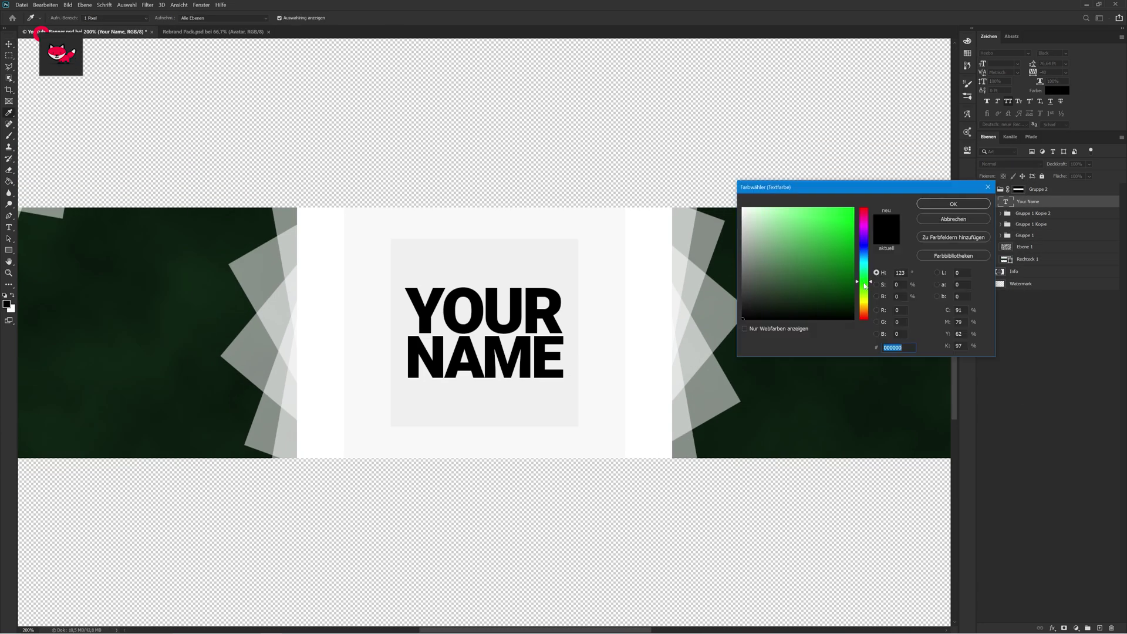
click(840, 329)
click(953, 219)
drag(548, 342, 550, 411)
key(ctrl+z)
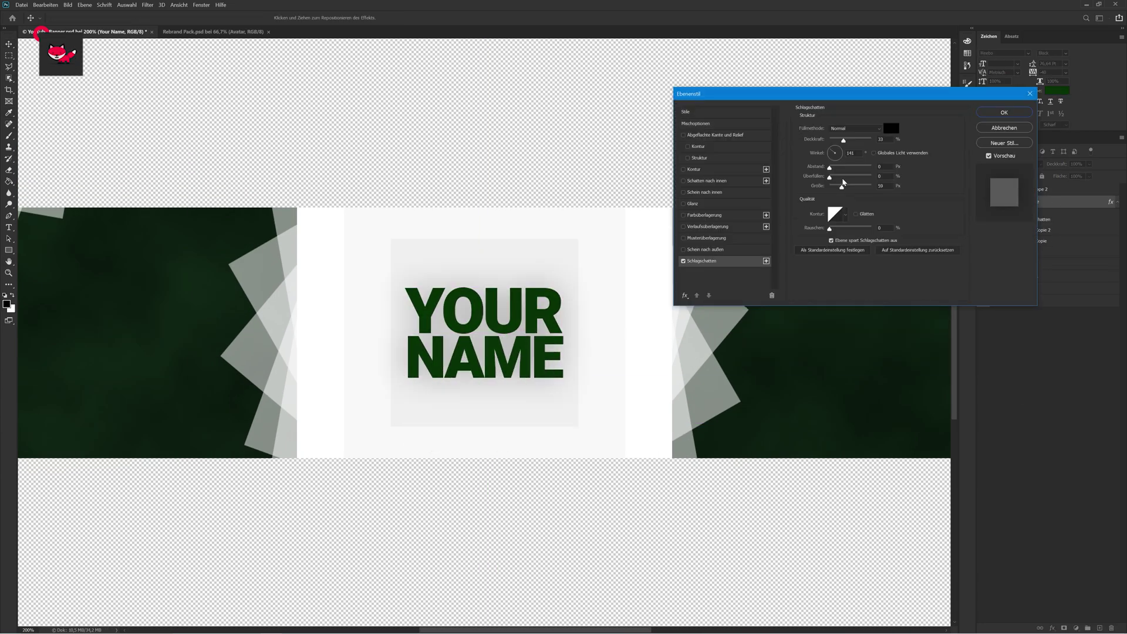
Step: Try a bright green drop shadow on the text, colour 00ff00 then 00ff48
click(891, 128)
text(00ff00)
key(Return)
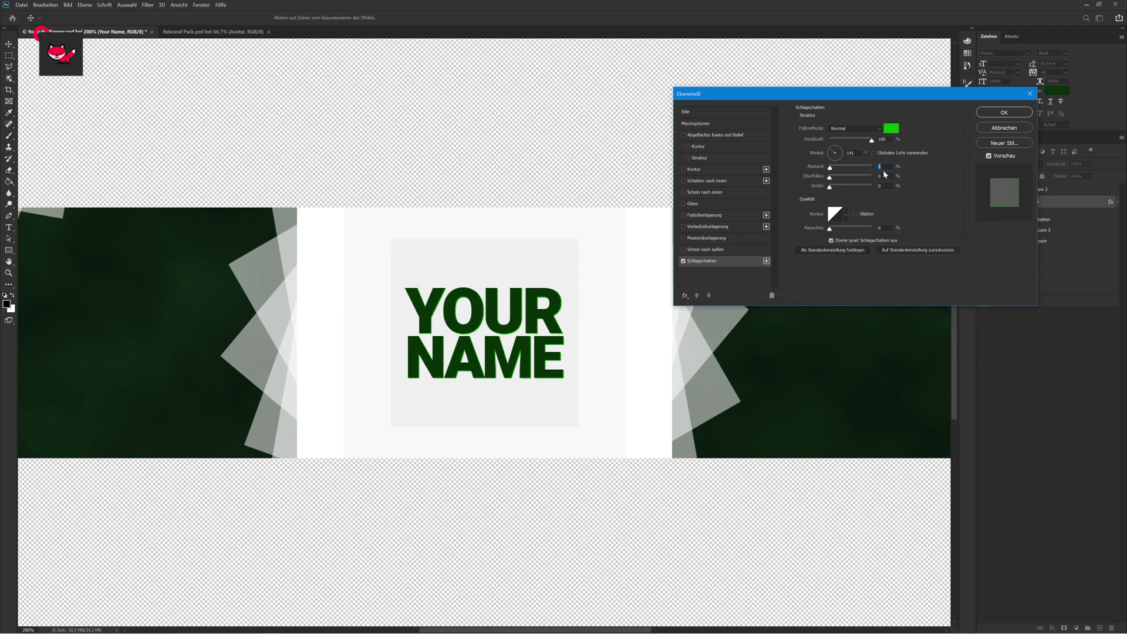
click(891, 128)
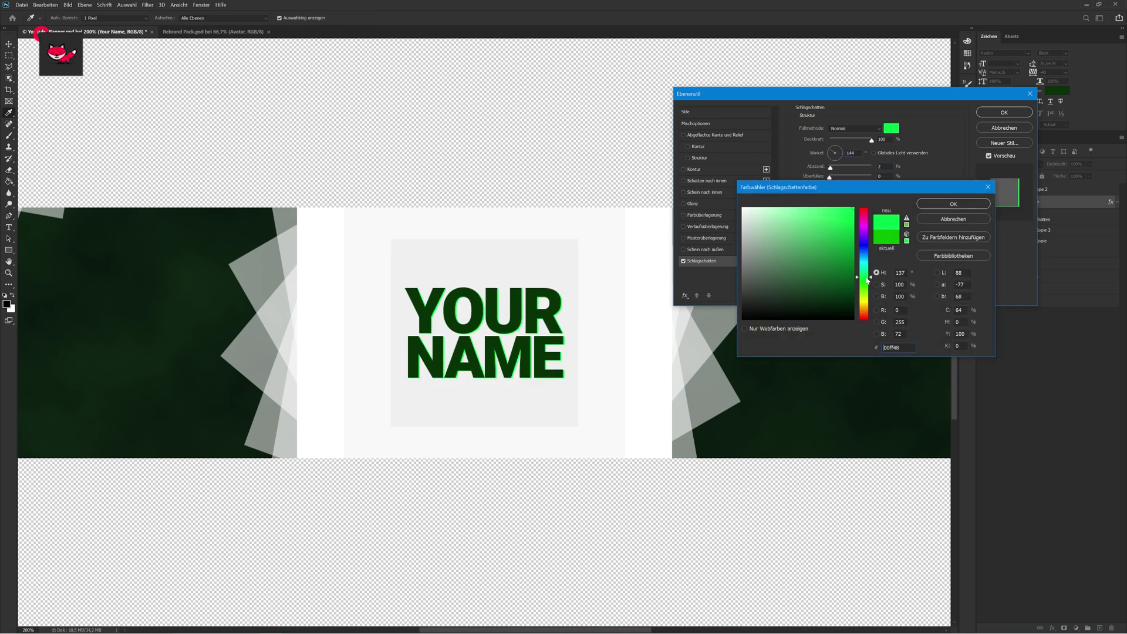
text(00ff48)
key(Return)
click(766, 261)
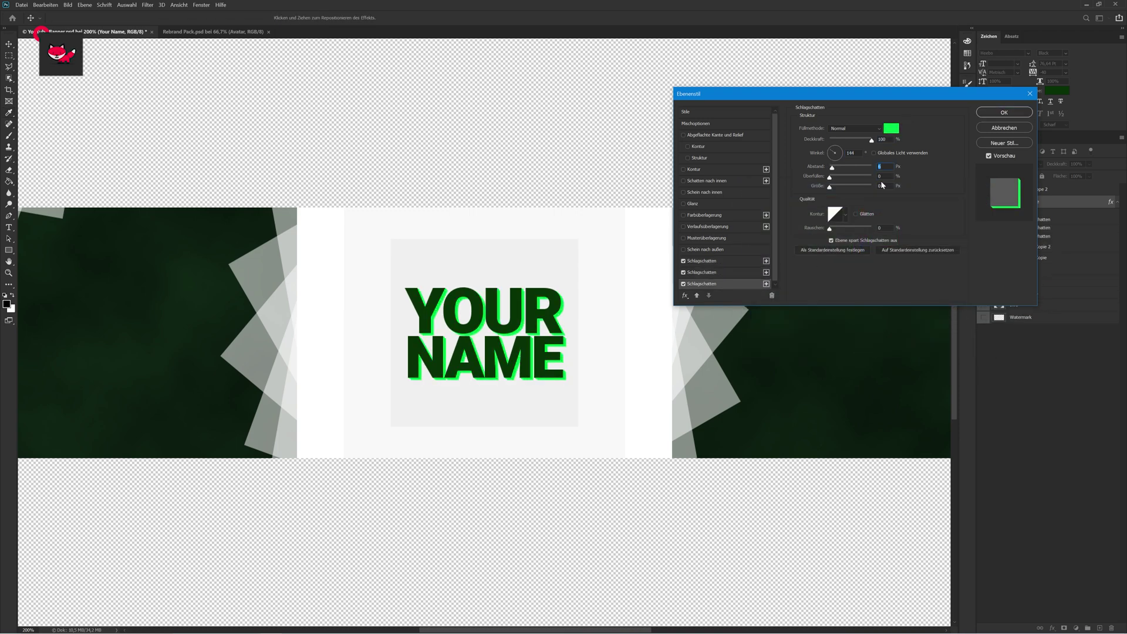
key(Return)
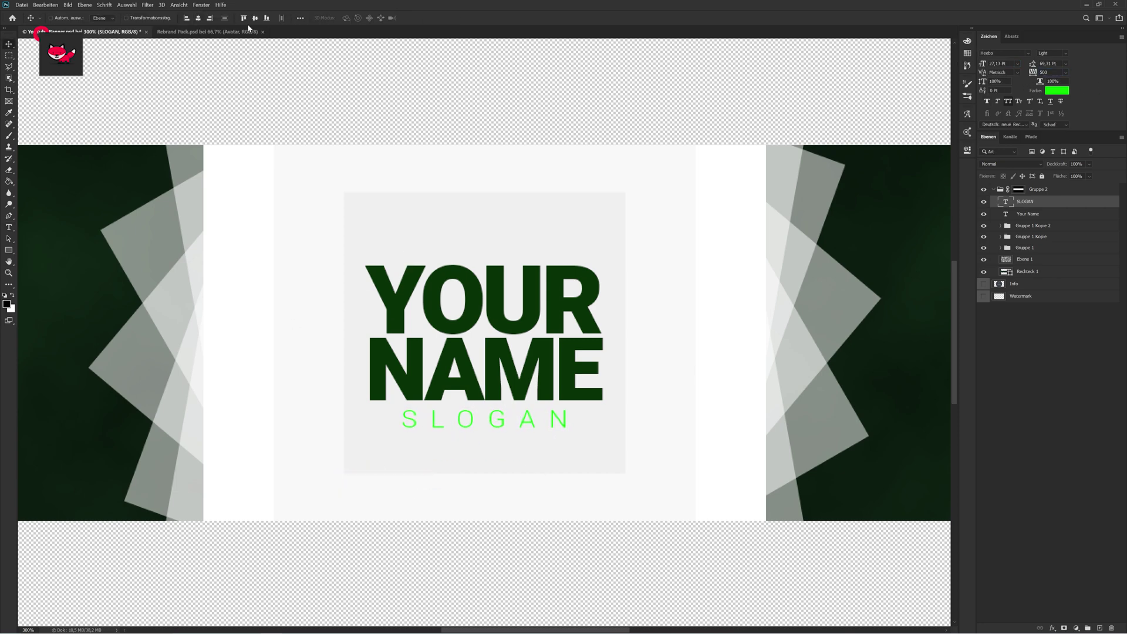
key(ctrl+1)
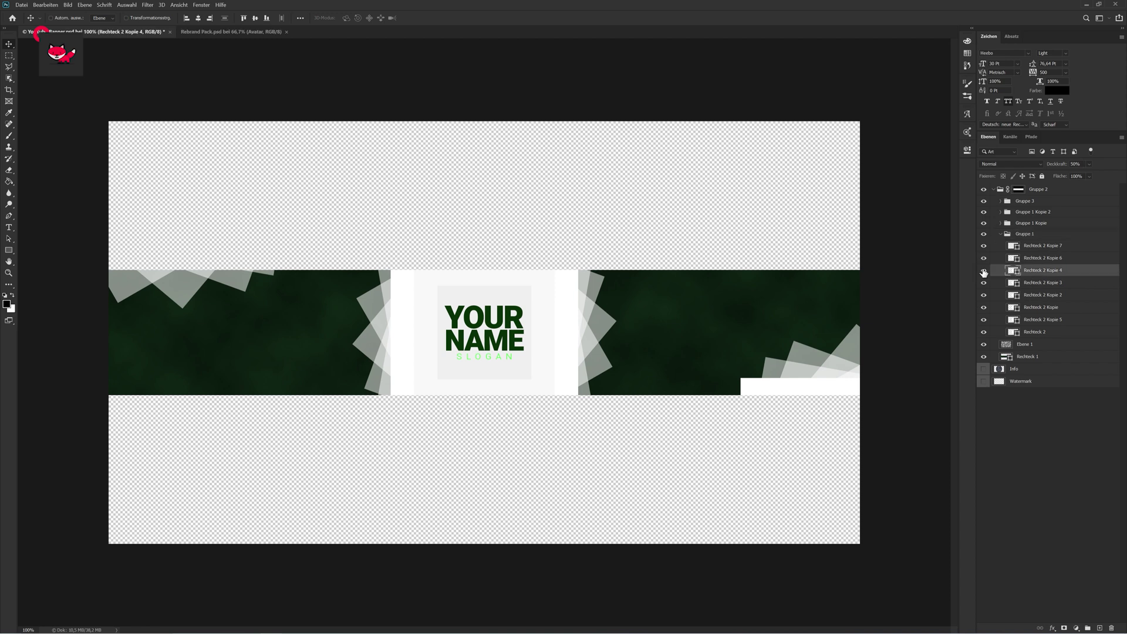
Step: Give Rechteck 2 a pale mint colour overlay
double_click(1070, 335)
click(704, 215)
click(892, 128)
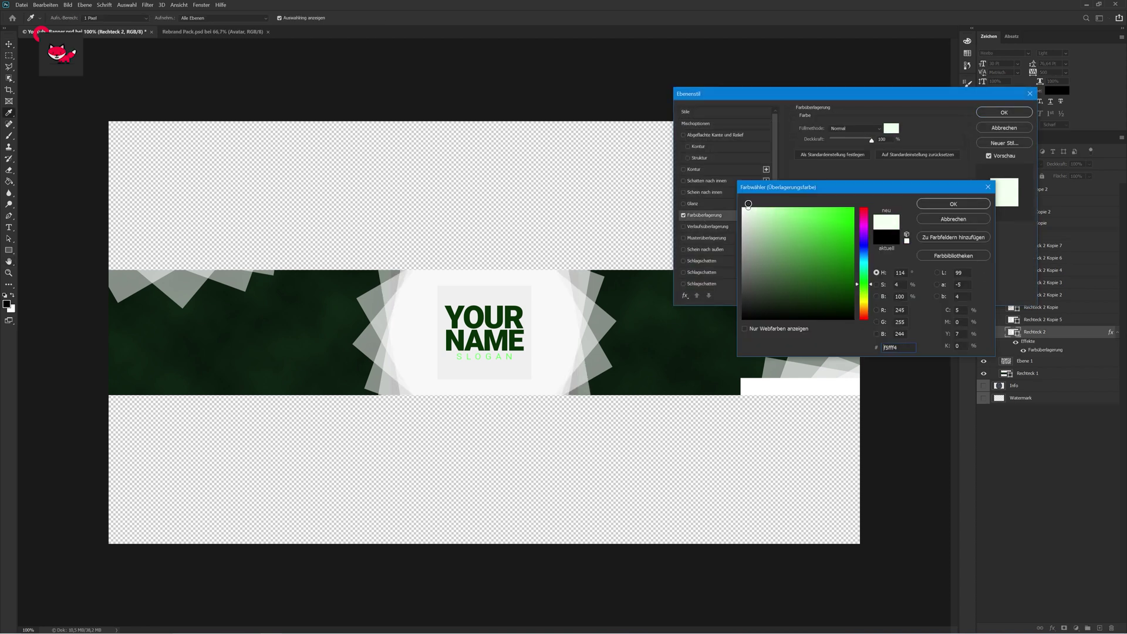
key(Return)
key(Return)
Step: Change the fills of Rechteck 2 Kopie, Kopie 4 and Kopie 6 to pale mint
double_click(1010, 308)
key(Return)
double_click(1010, 308)
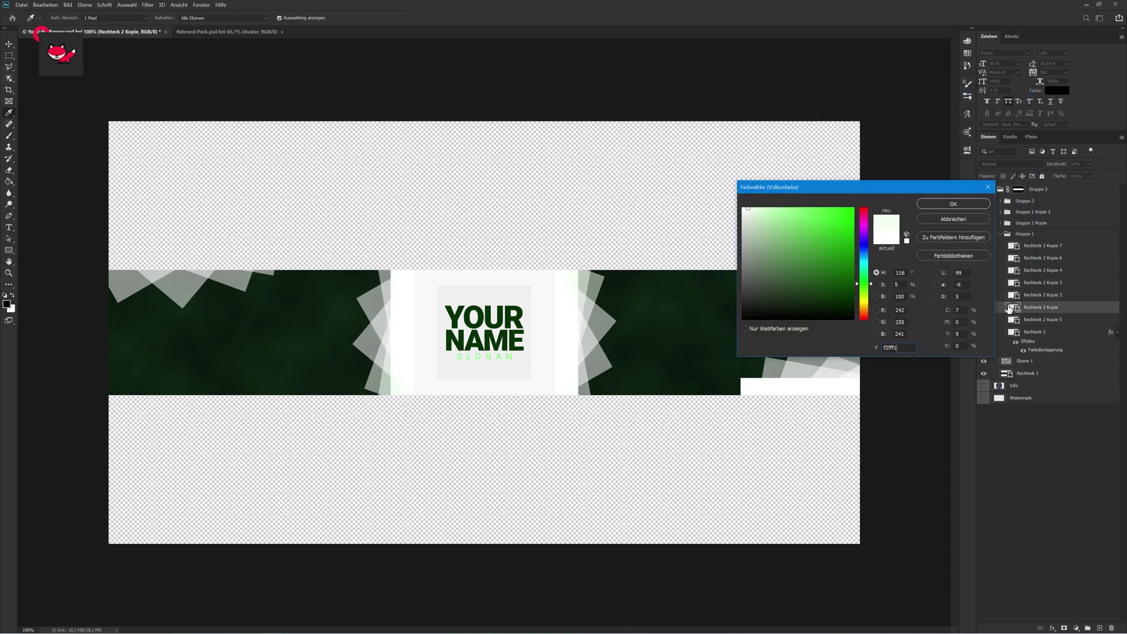
key(Return)
double_click(1014, 271)
key(Return)
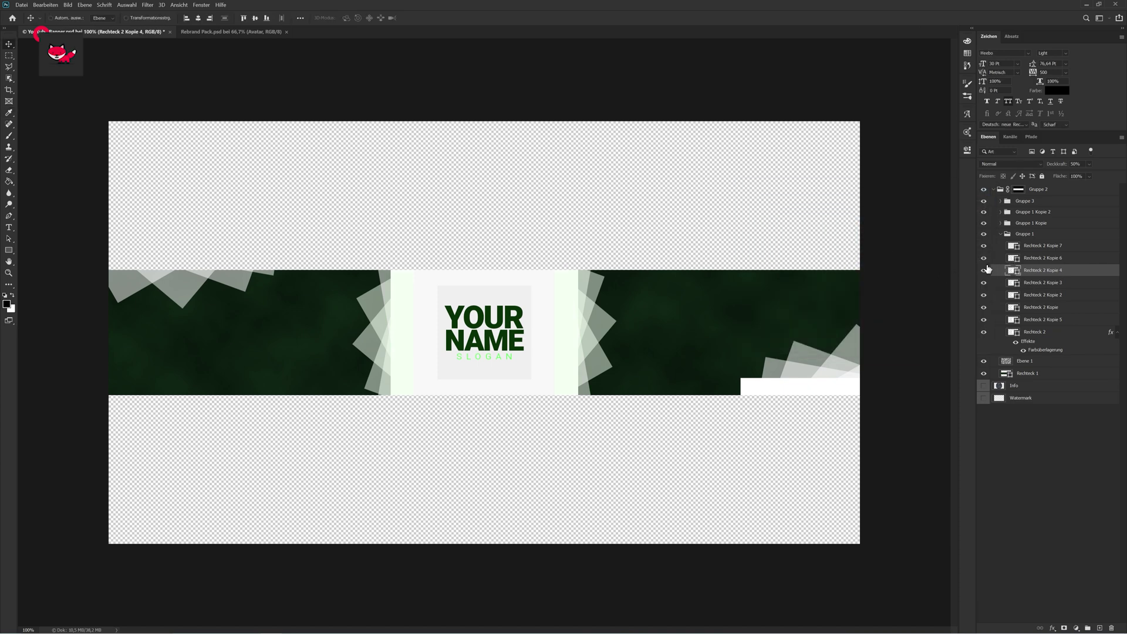
double_click(1014, 258)
key(Return)
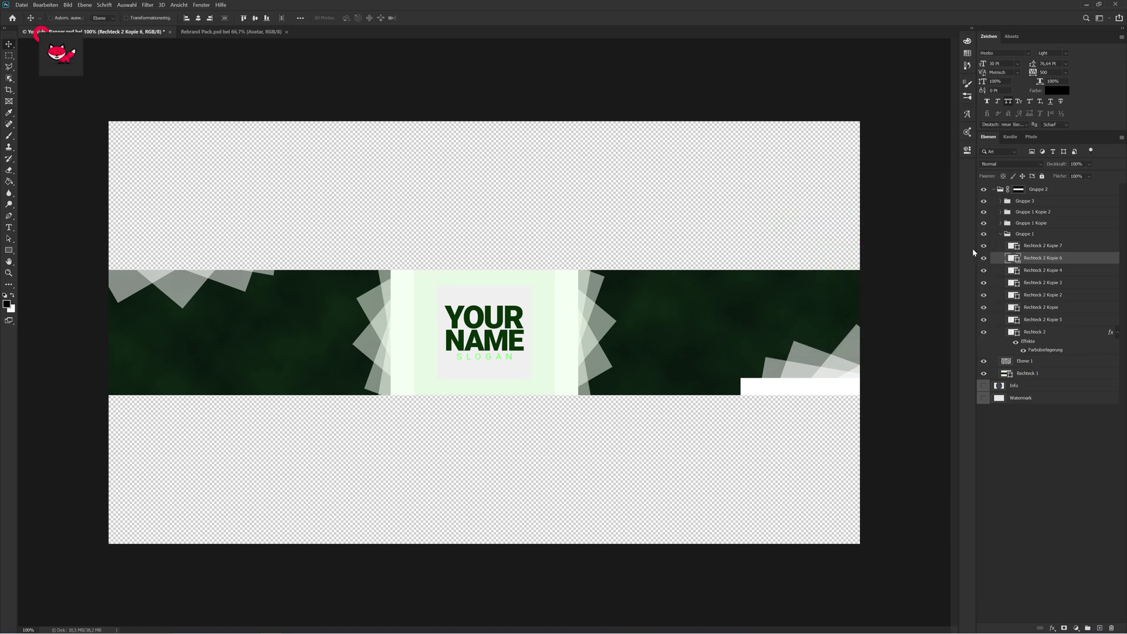
Step: Refine the fills of Rechteck 2 Kopie 6 and Kopie 7 to a slightly greyer mint
double_click(1014, 246)
key(Return)
double_click(1014, 259)
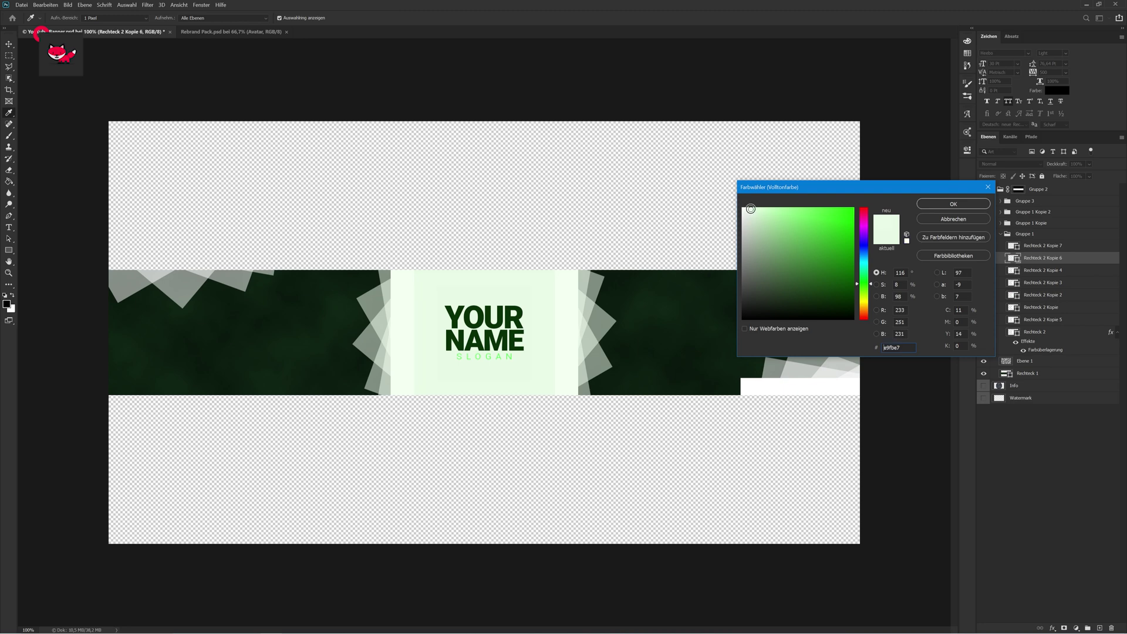
key(Return)
double_click(1014, 246)
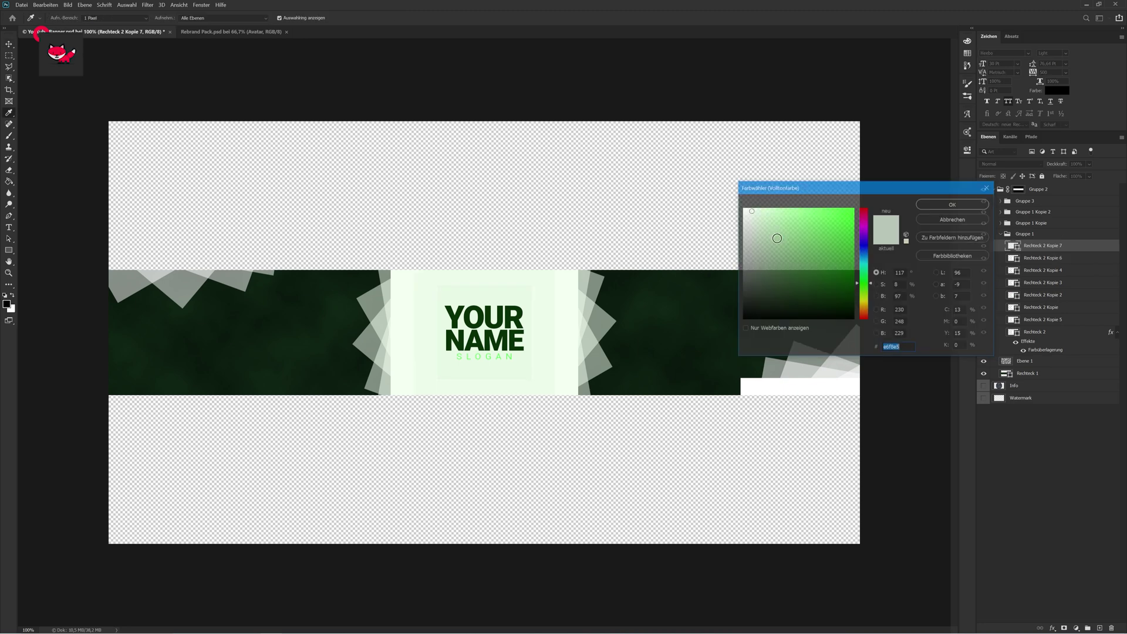
click(752, 210)
key(Return)
key(ctrl+0)
key(ctrl+1)
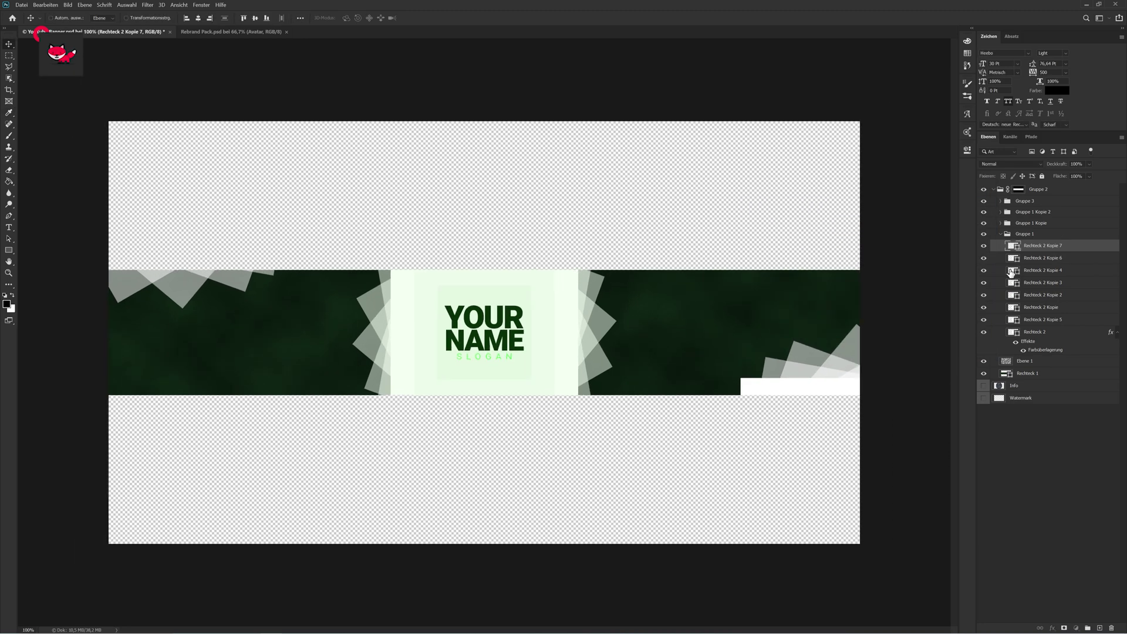
Step: Add mint colour overlays to Gruppe 1 Kopie and Gruppe 1 Kopie 2
double_click(1011, 271)
click(895, 131)
key(Return)
key(Return)
double_click(1072, 212)
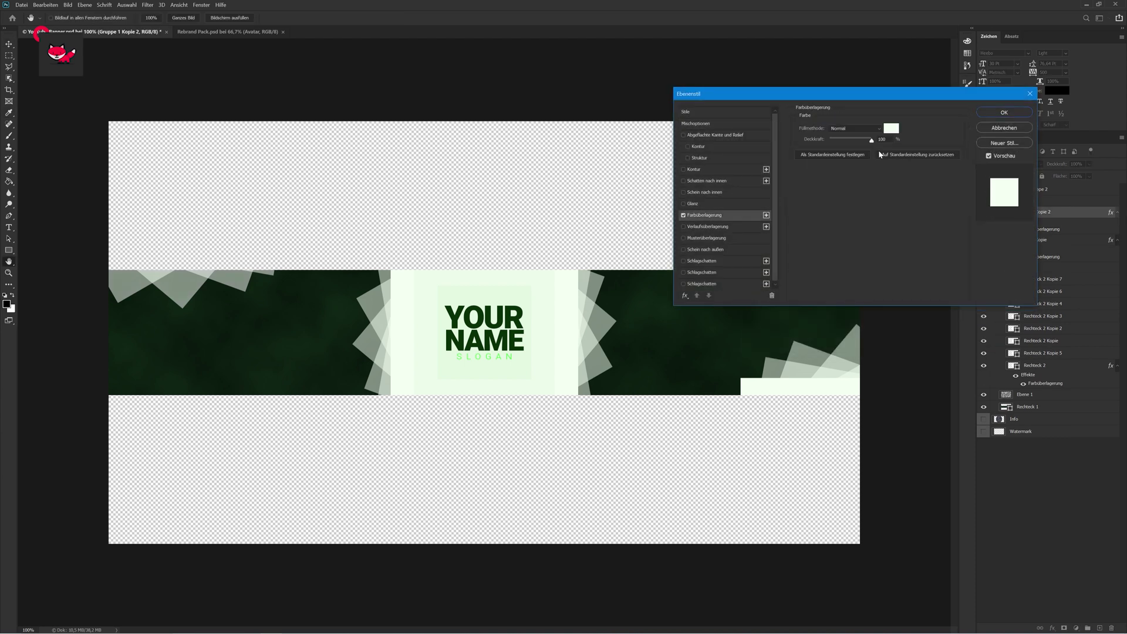
key(Return)
Step: Add Color Lookup and Vibrance adjustment layers to the design
click(1065, 570)
scroll(925, 176, down, 1)
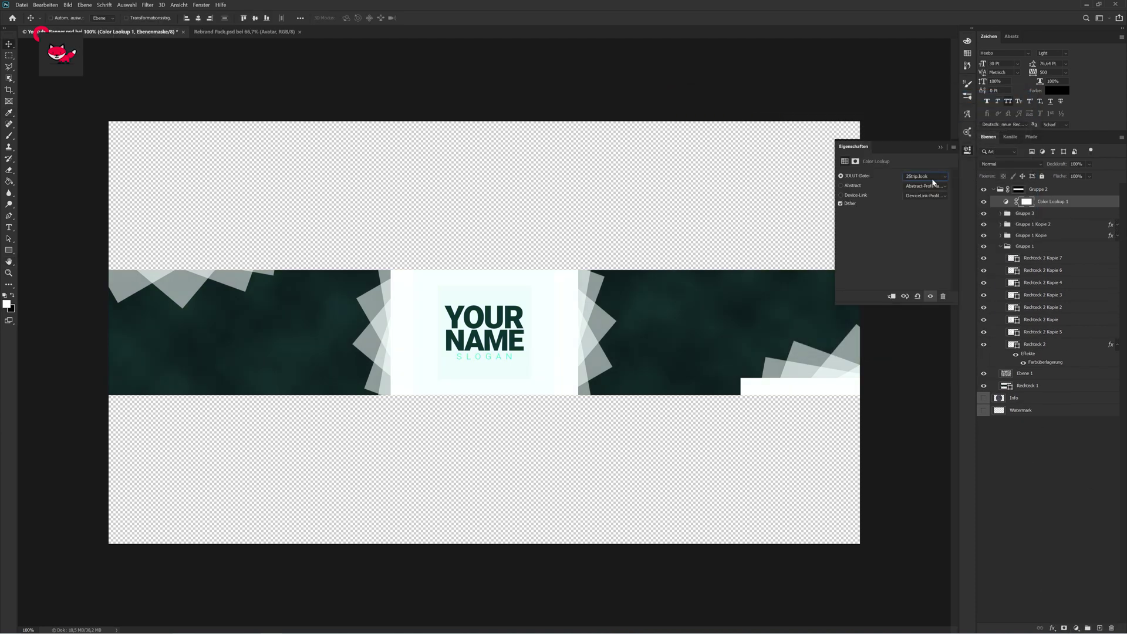
scroll(925, 176, down, 1)
scroll(924, 176, down, 1)
scroll(925, 176, down, 2)
scroll(934, 183, down, 3)
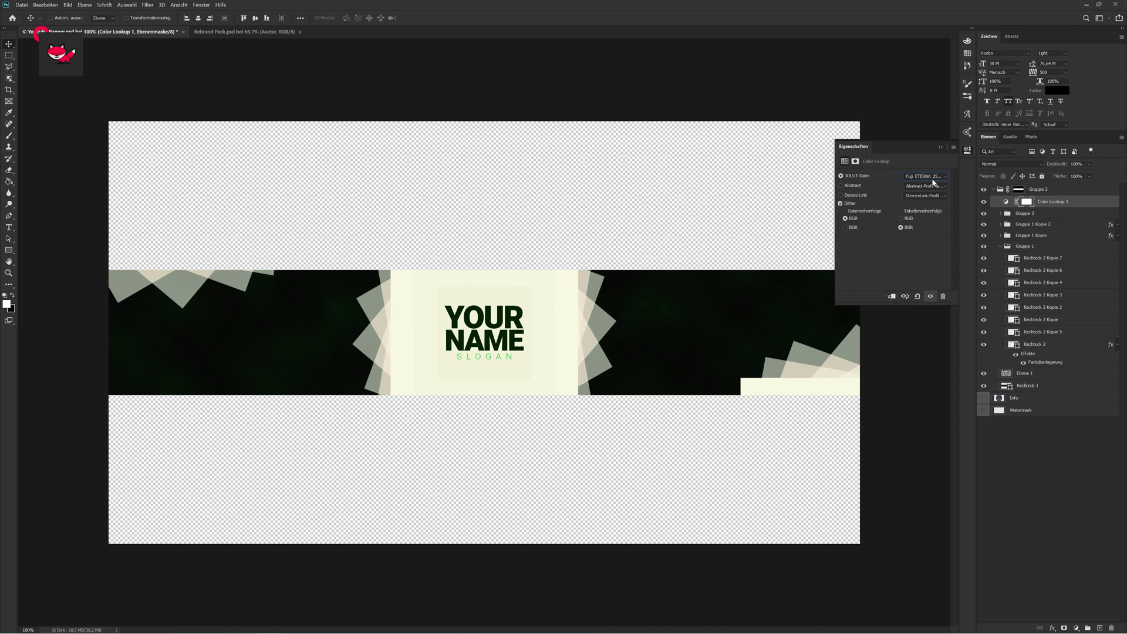
scroll(934, 183, down, 3)
scroll(934, 183, down, 3)
scroll(933, 183, down, 3)
scroll(933, 183, down, 1)
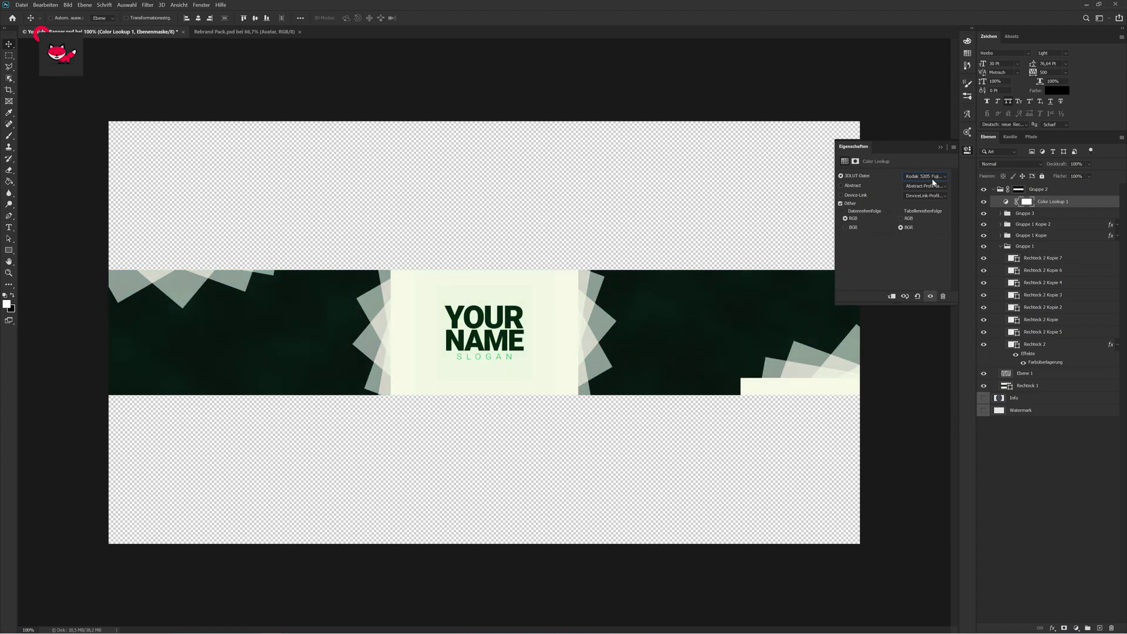
click(1006, 201)
click(1077, 628)
click(1074, 522)
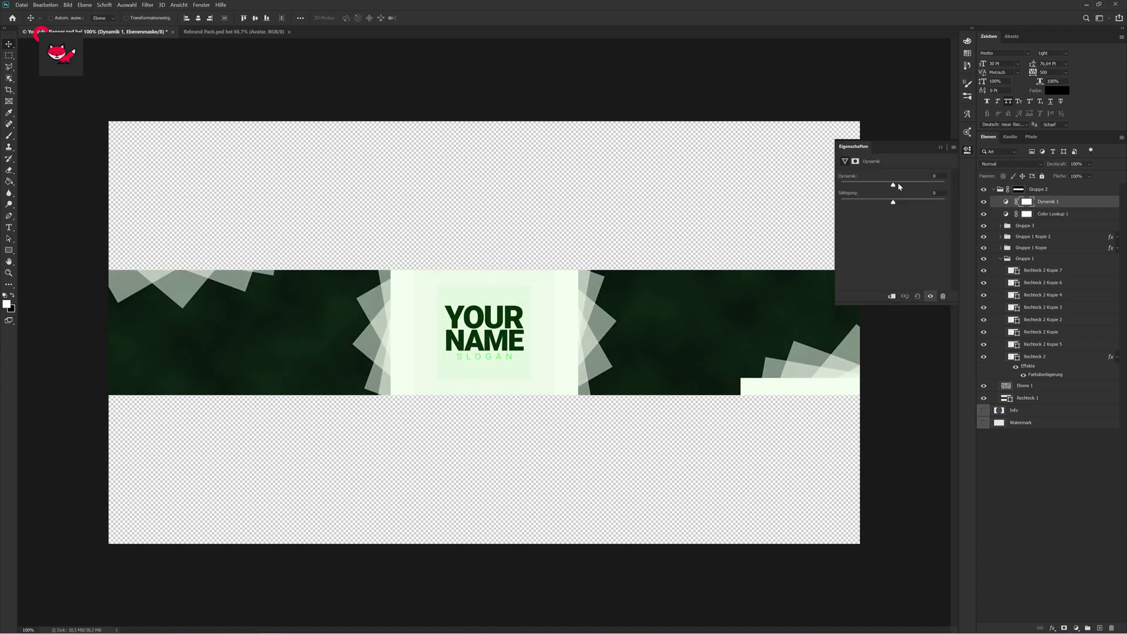
Step: Duplicate the texture and base rectangle, stretching and darkening the texture copy across the canvas
click(940, 147)
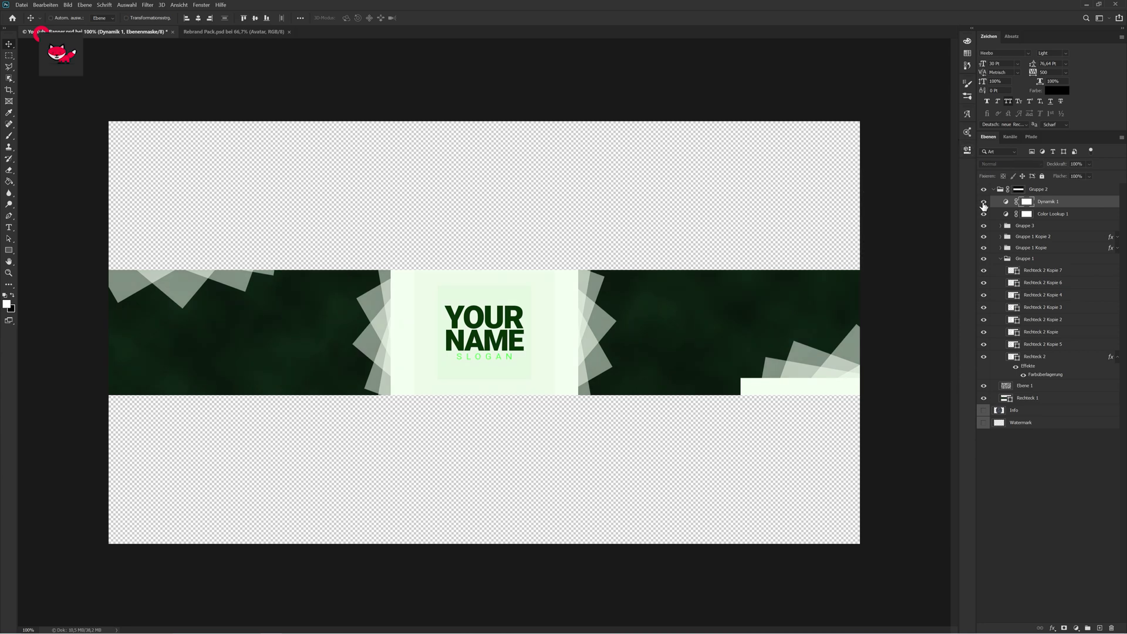
click(1025, 386)
drag(1027, 398, 1036, 431)
click(1028, 410)
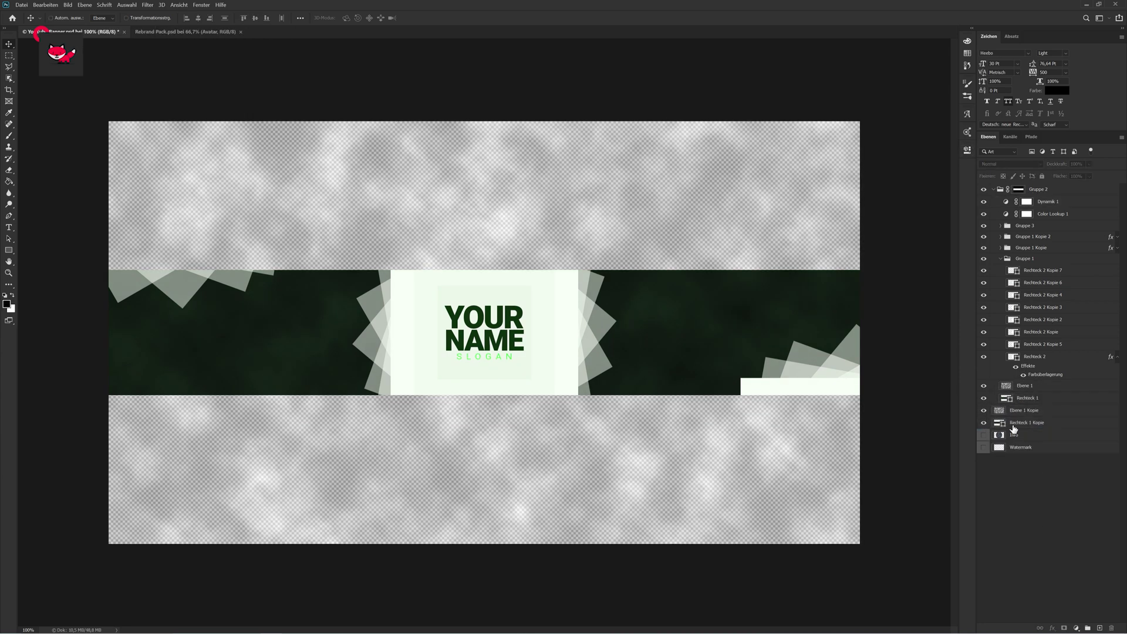
key(ctrl+t)
key(Return)
key(ctrl+u)
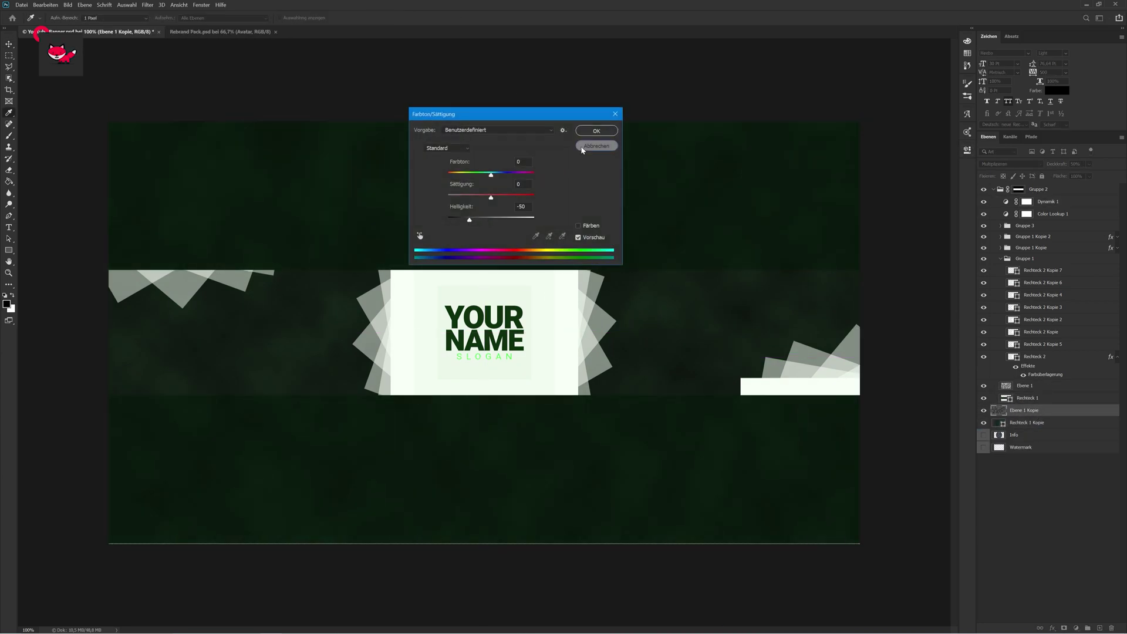
click(583, 149)
Step: Stretch the copied base rectangle over the canvas, darken it, and duplicate the rectangle group
key(v)
drag(712, 320, 762, 359)
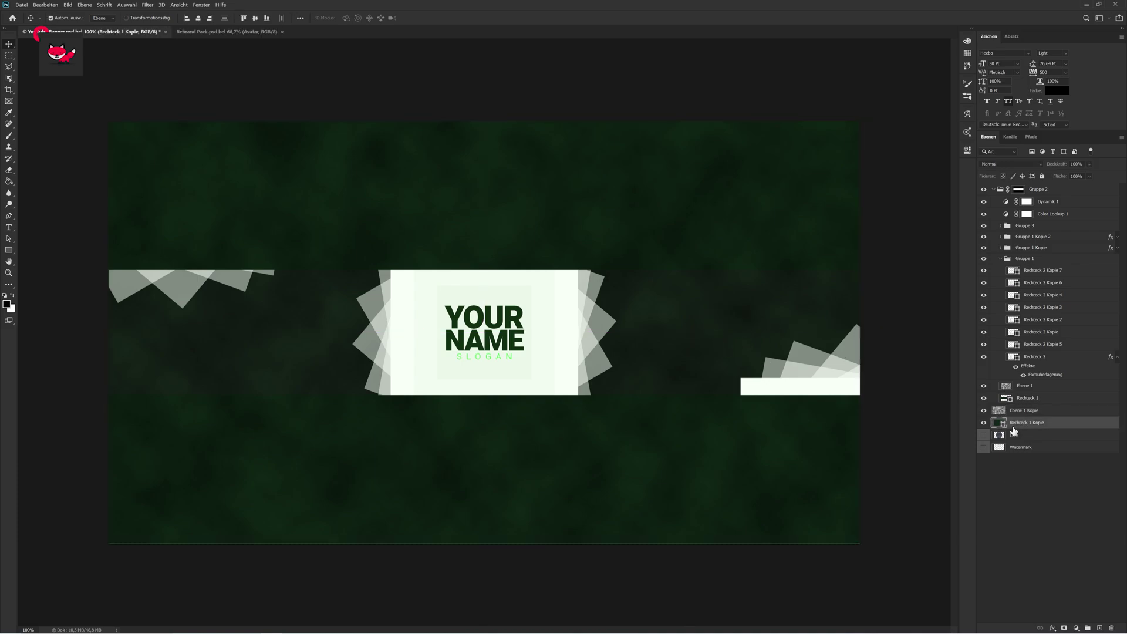
key(ctrl+u)
drag(503, 216, 487, 216)
key(Return)
Step: Reposition the copied rectangle group and move Dynamik 1 and Color Lookup 1 to the top
drag(1025, 258, 1037, 304)
click(1044, 213)
shift+click(1048, 201)
drag(1048, 202, 1043, 183)
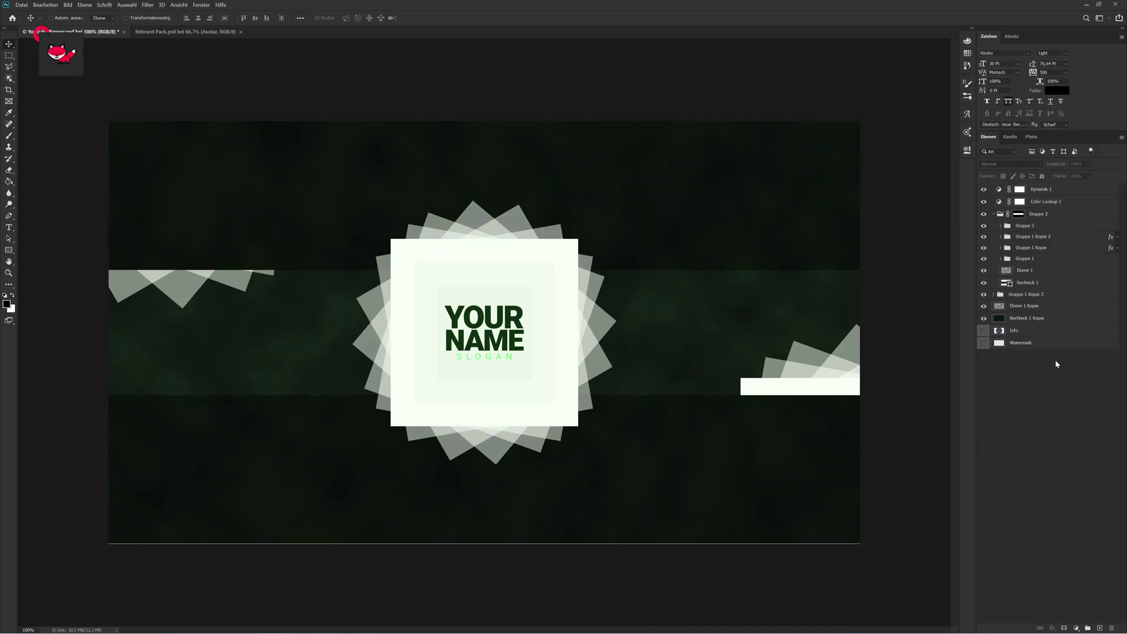
Step: Group the background layers into a group named BG
click(1036, 318)
shift+click(1028, 294)
key(ctrl+g)
double_click(1015, 294)
text(BG)
key(Tab)
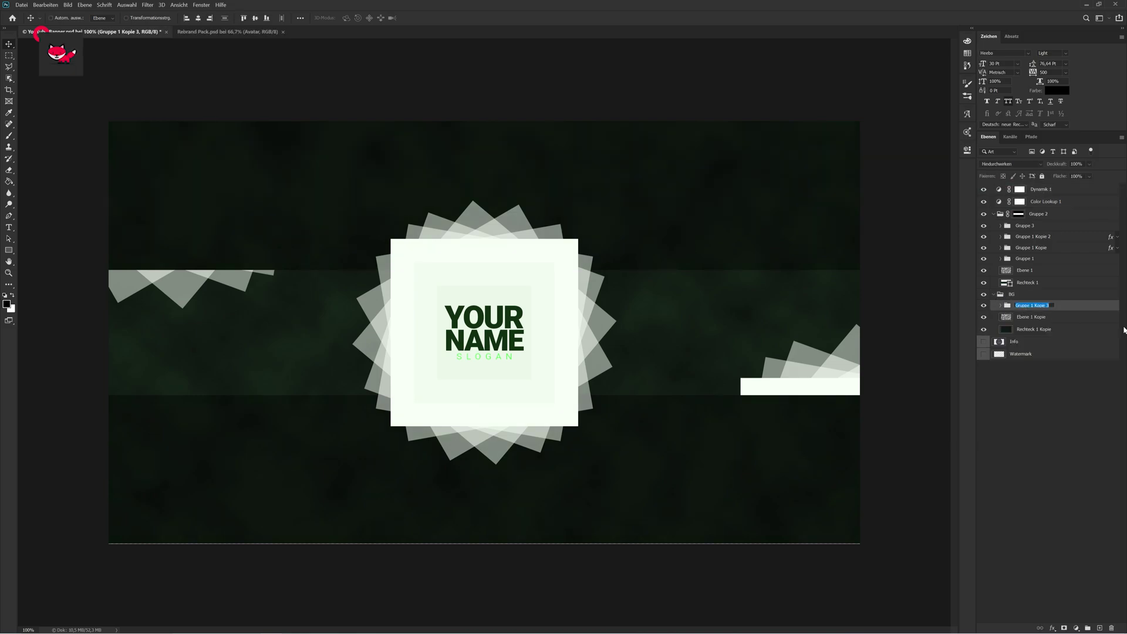
text(Middle Square)
Step: Rename the inner group Middle Square and give the BG group a red label
click(1001, 306)
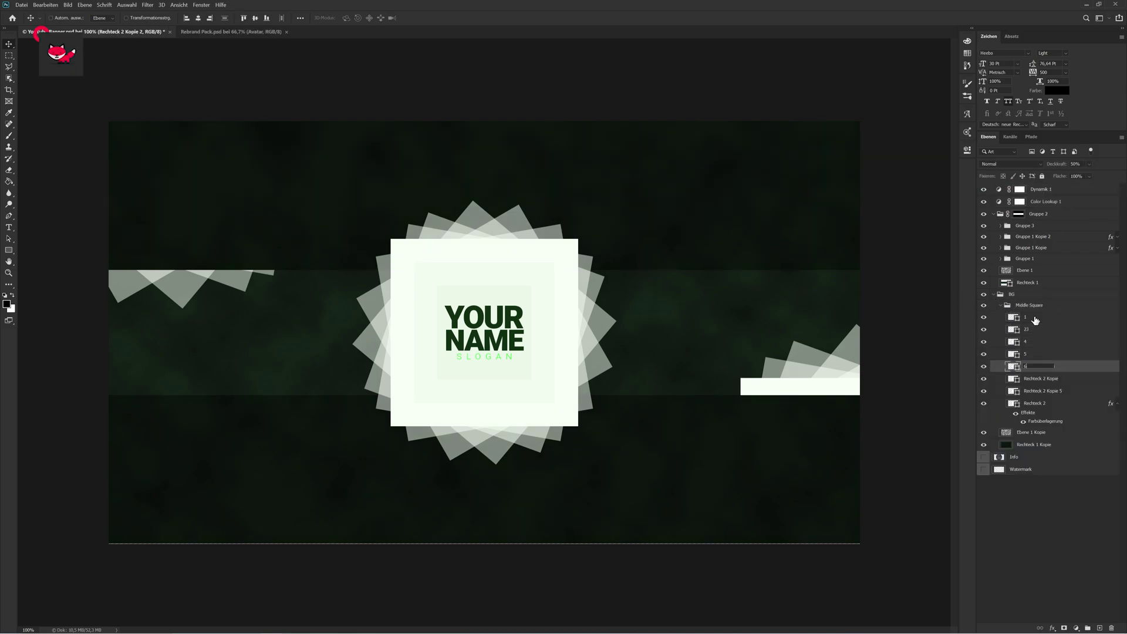
key(Tab)
click(1000, 305)
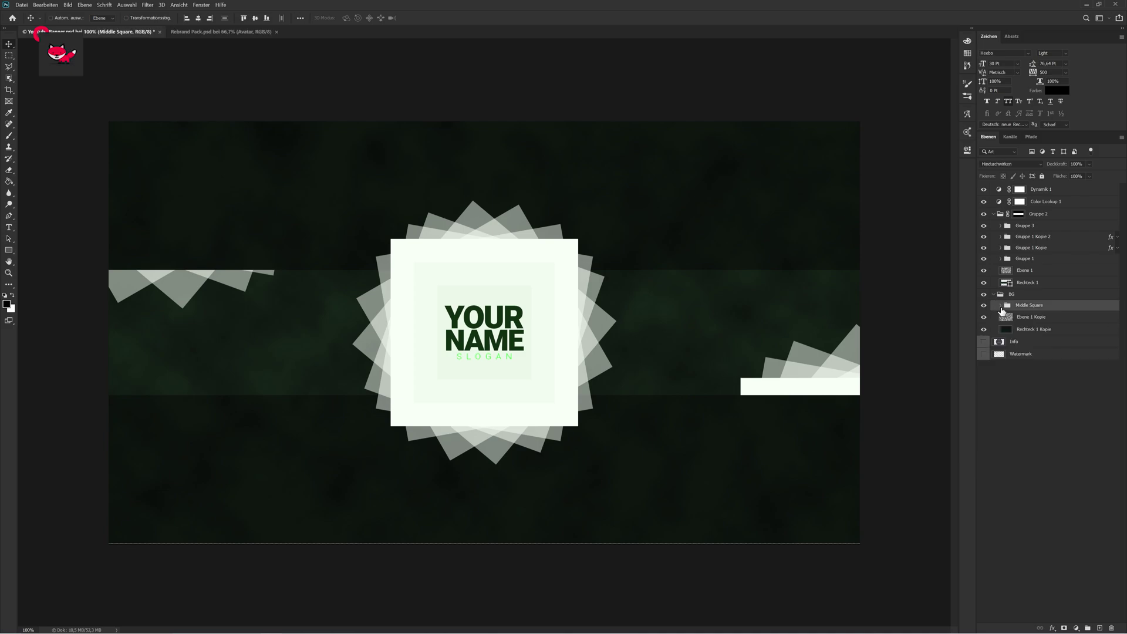
right_click(1016, 294)
click(951, 583)
click(1032, 317)
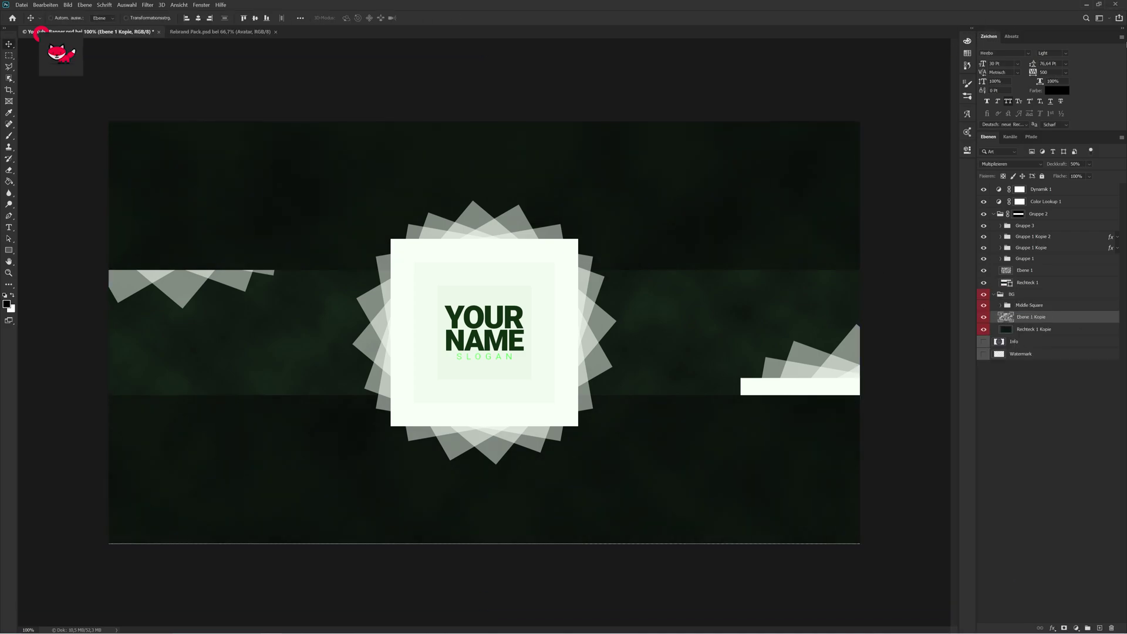
click(994, 294)
Step: Rename Gruppe 2 to Banner and its subgroups to Middle, Left and Right Square
drag(1025, 226, 1021, 217)
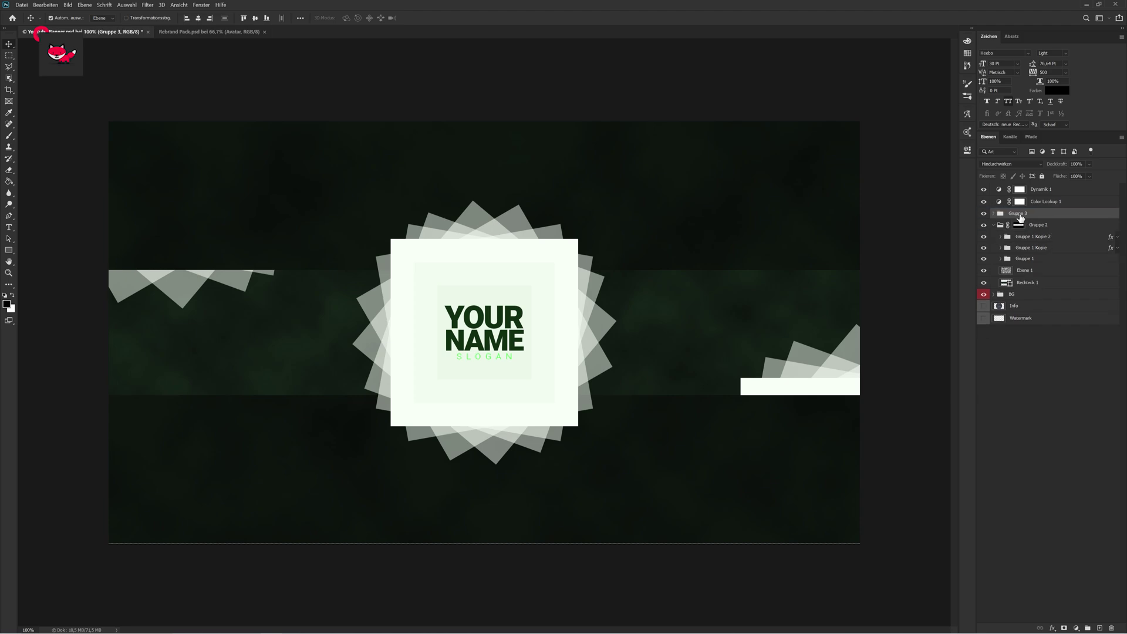
right_click(1036, 214)
click(1013, 237)
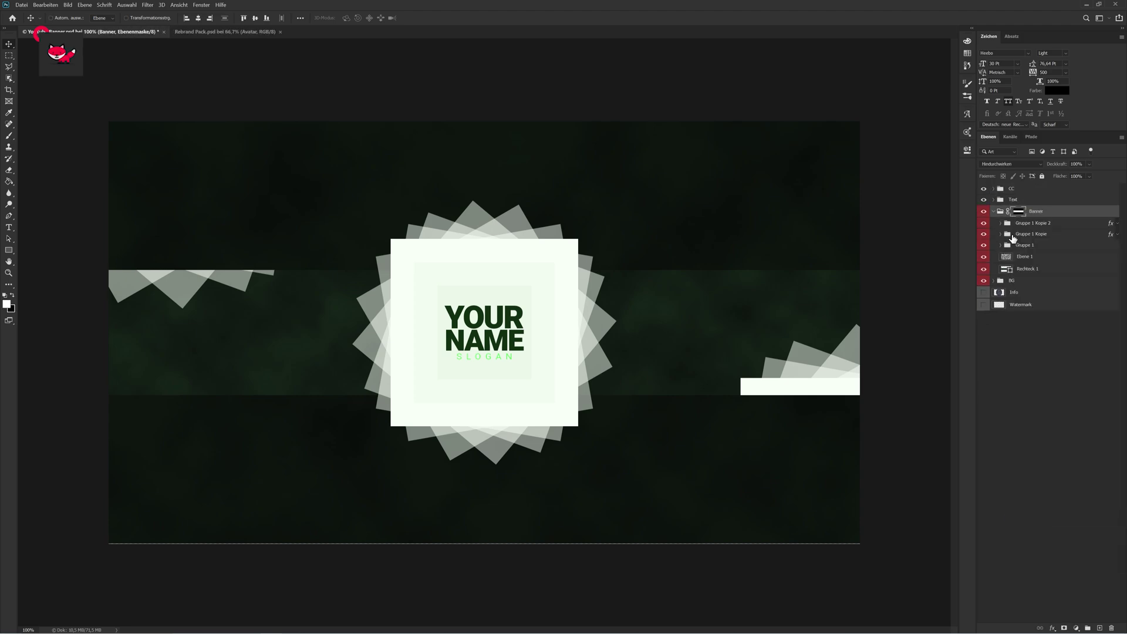
double_click(1034, 233)
text(Right Square)
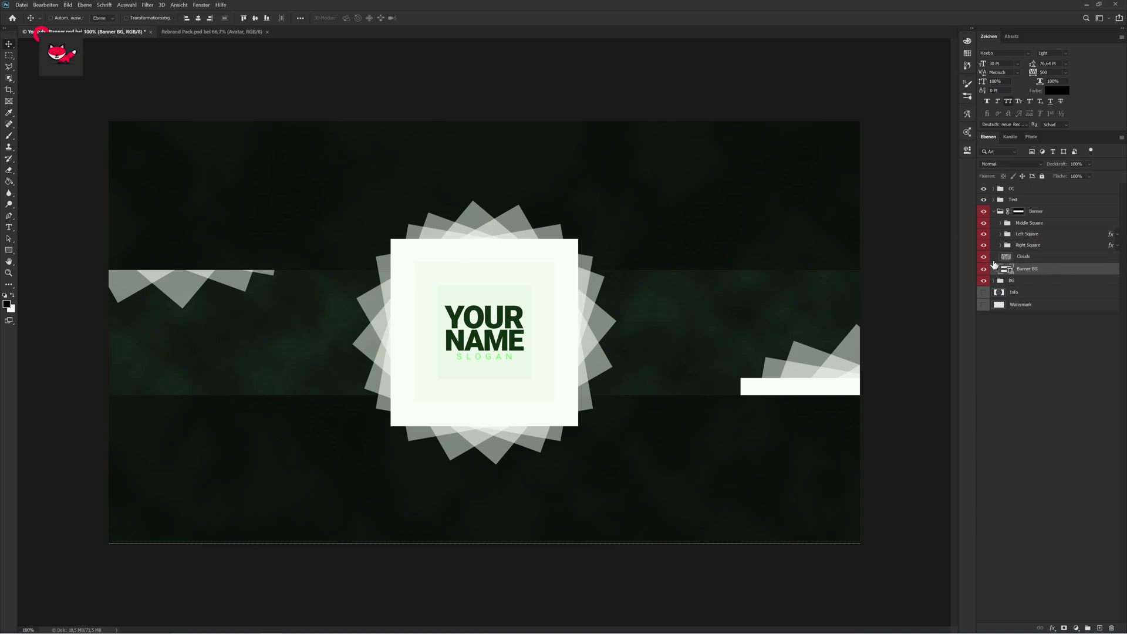
click(1001, 245)
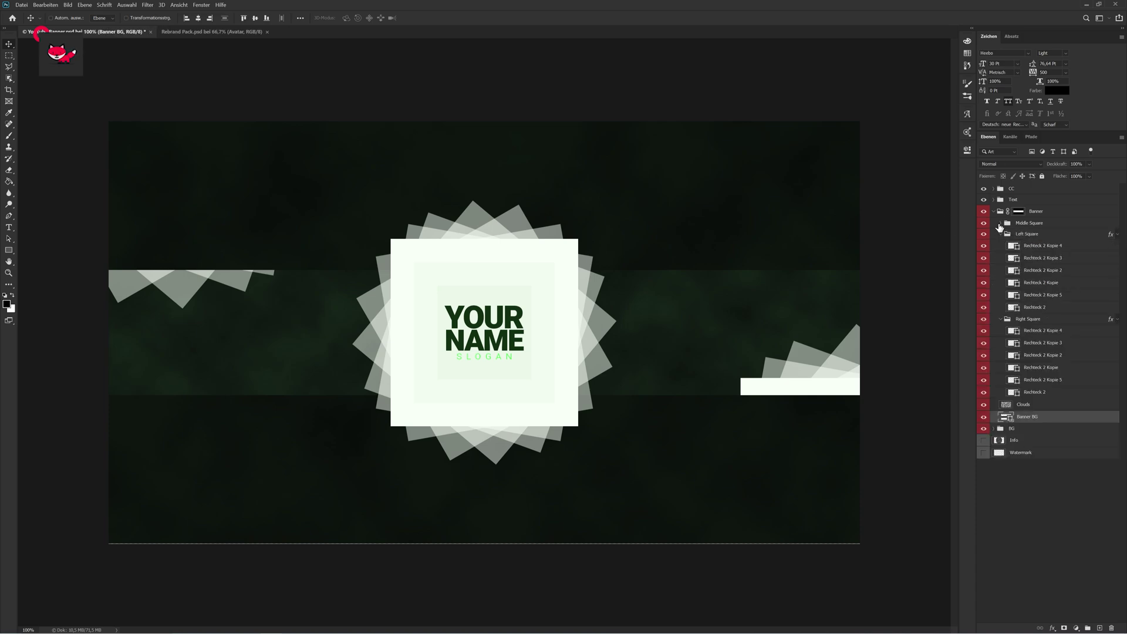
double_click(1043, 245)
key(Tab)
key(Tab)
key(Tab)
text(6)
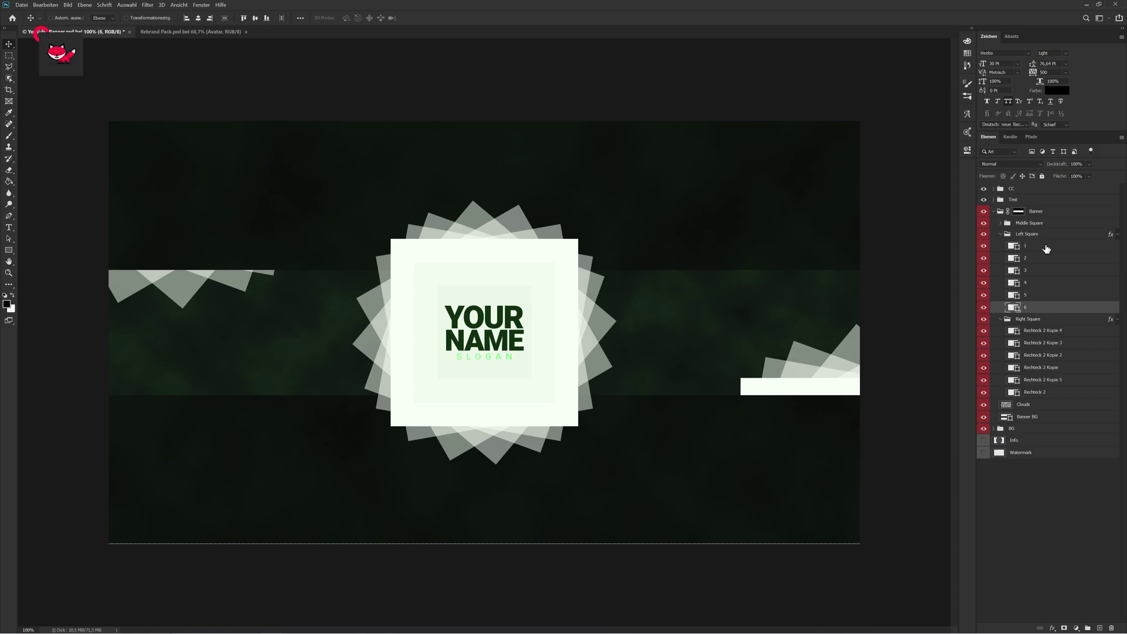
key(Tab)
key(Tab)
click(1001, 234)
Step: Label the Text group green and the CC group and layers blue
right_click(1003, 250)
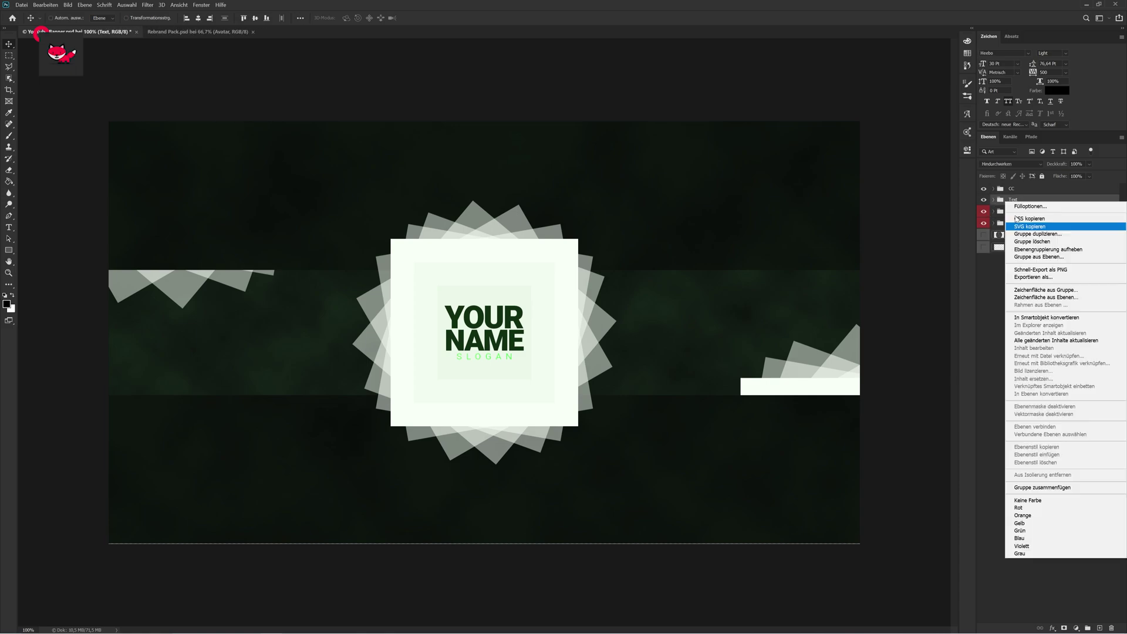
click(987, 201)
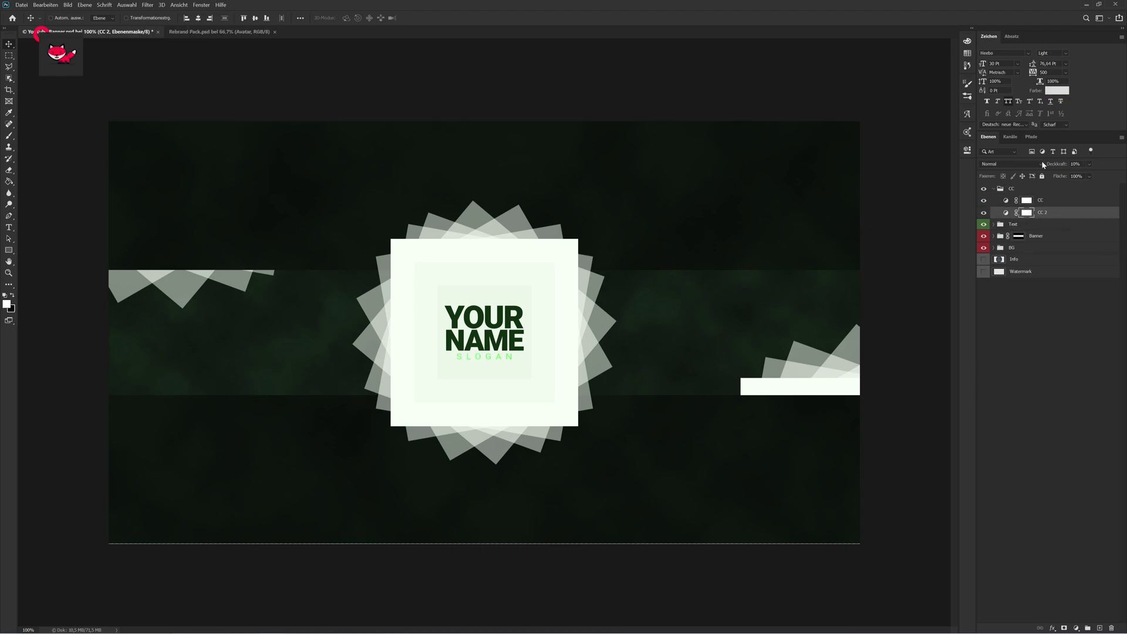
right_click(1080, 223)
click(986, 264)
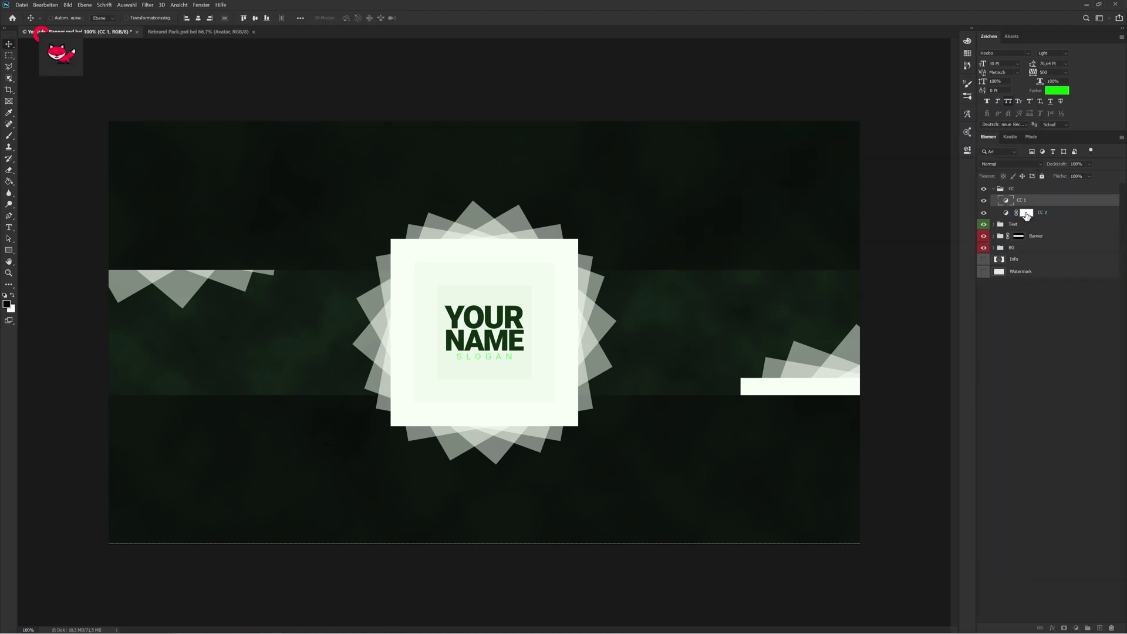
click(1011, 188)
right_click(998, 195)
click(1022, 520)
Step: Copy the CC, Text and Banner groups into the Avatar artboard
click(993, 188)
shift+click(1037, 224)
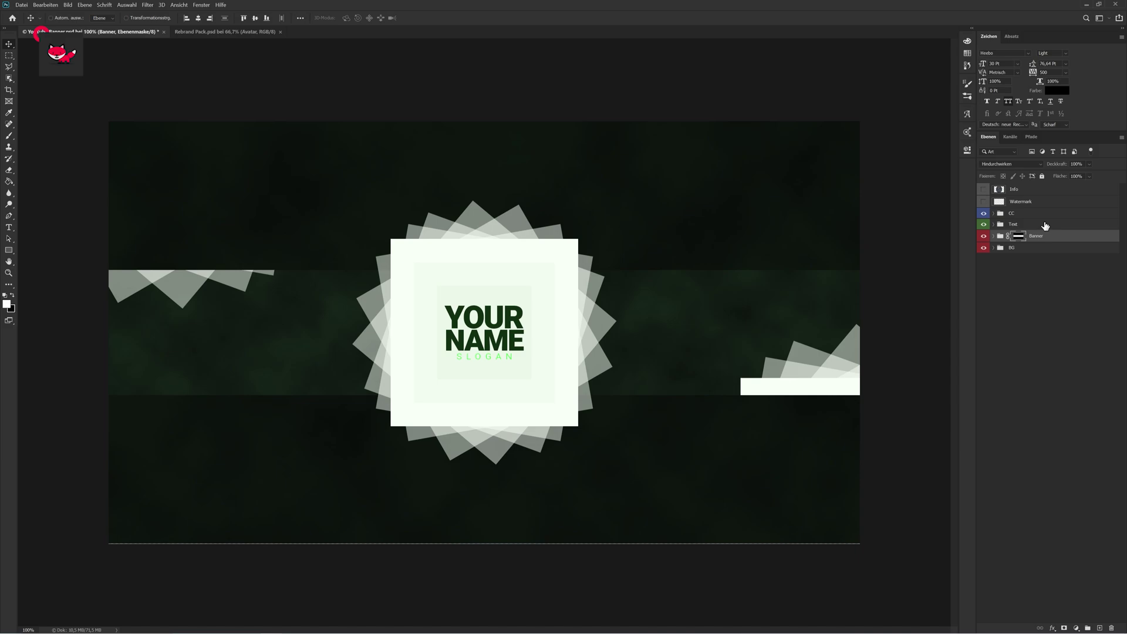
drag(1036, 224, 530, 298)
Step: Delete the Left and Right Square groups and resize Banner BG to fill the Avatar artboard
key(ctrl+plus)
key(ctrl+plus)
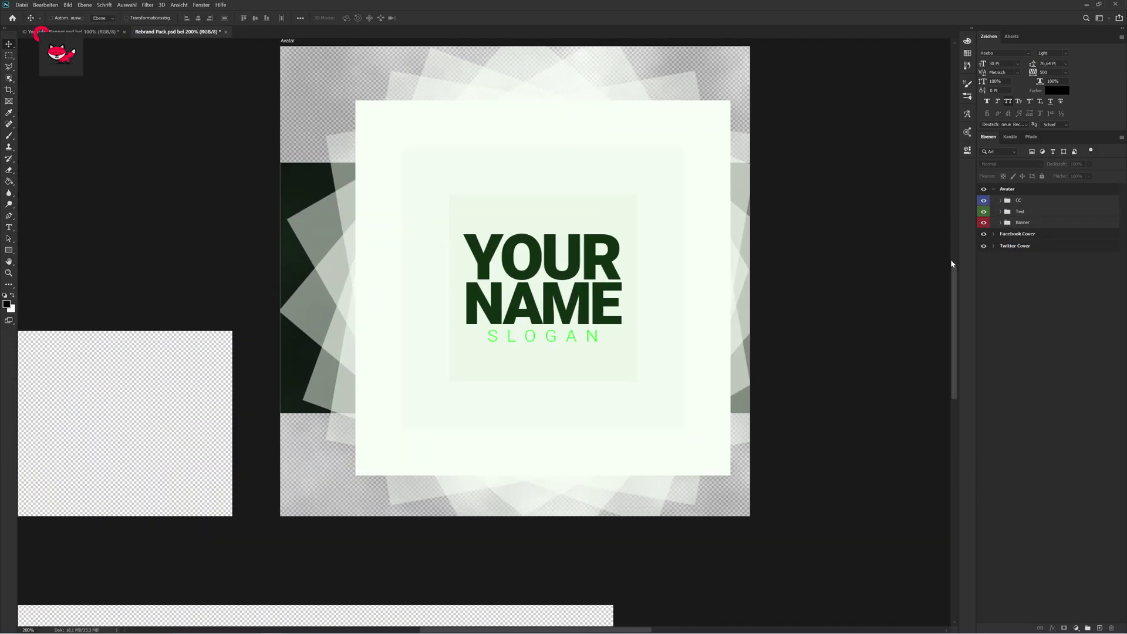
click(1001, 226)
click(1027, 244)
shift+click(1035, 255)
key(Delete)
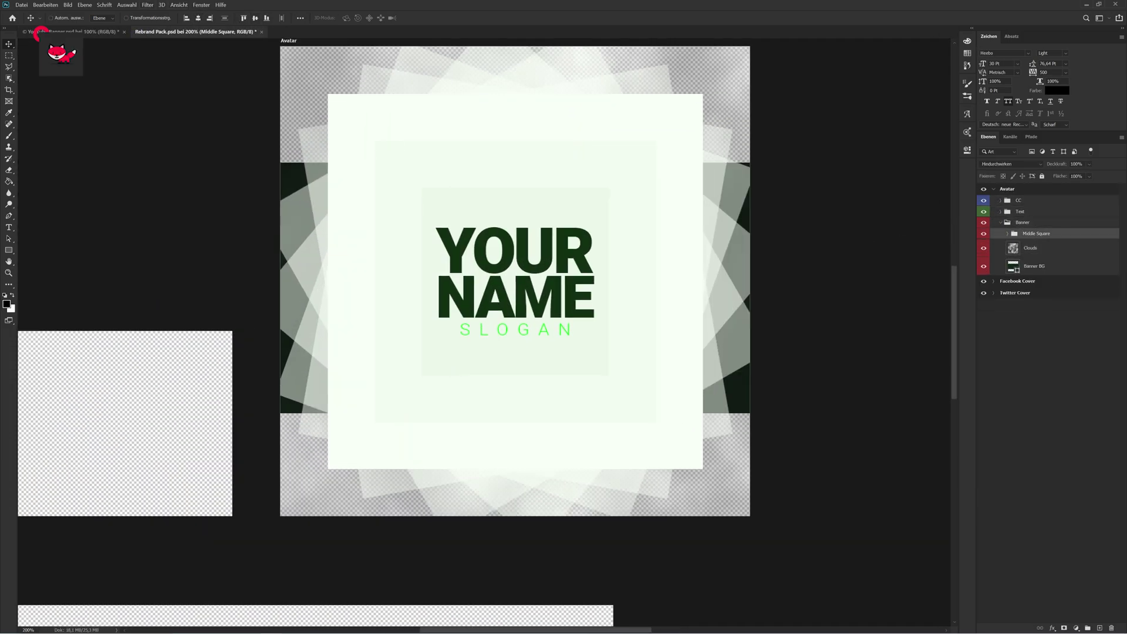
click(1034, 266)
key(ctrl+t)
key(ctrl+minus)
key(ctrl+minus)
key(ctrl+minus)
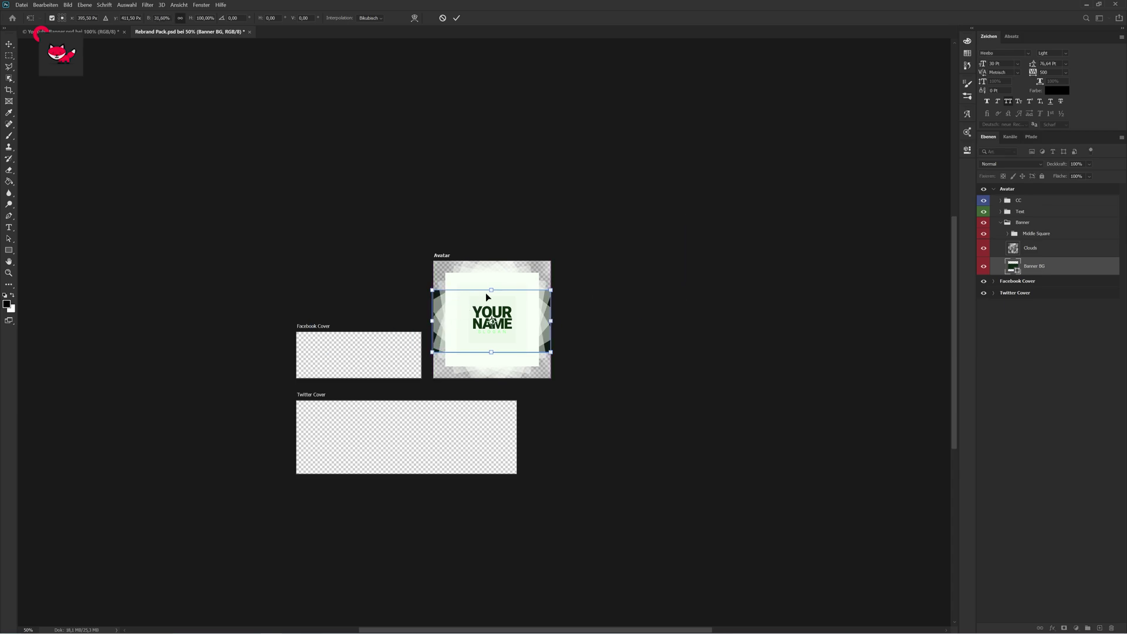
key(Return)
Step: Scale the Text and Middle Square together and rename Middle Square to Square
key(ctrl+plus)
click(1021, 211)
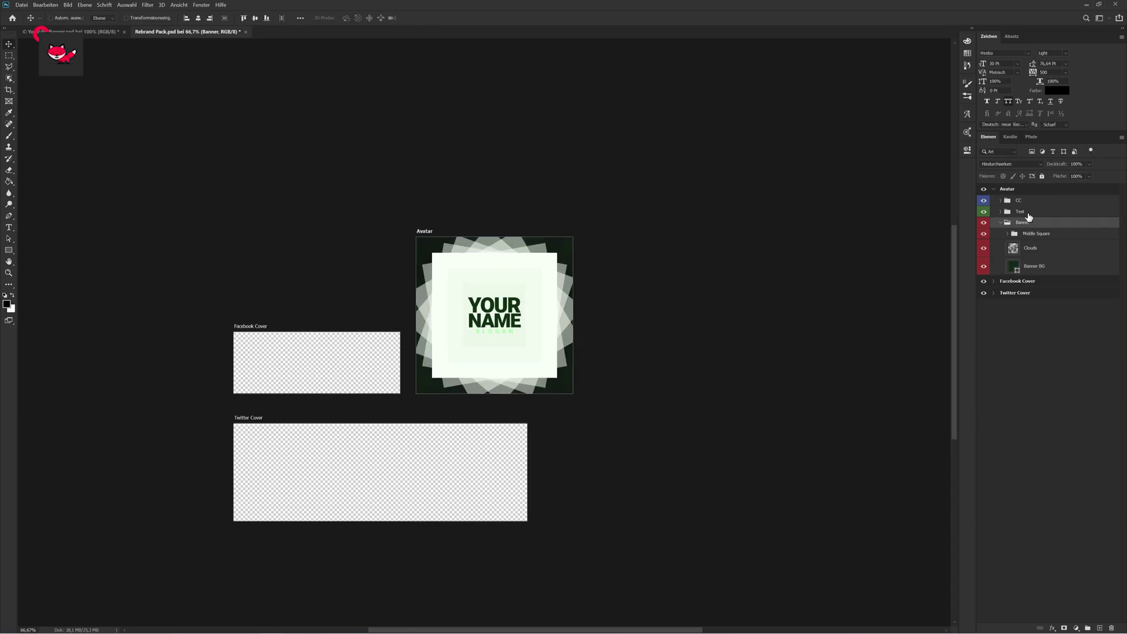
ctrl+click(1036, 233)
key(ctrl+t)
click(1033, 270)
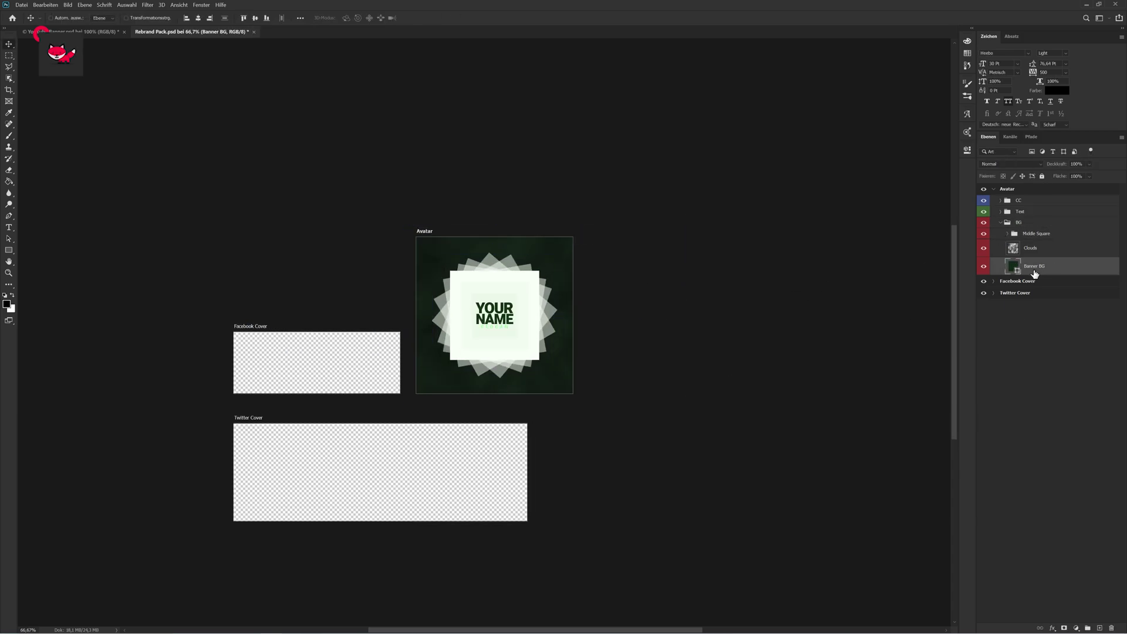
double_click(1044, 234)
Step: Copy the CC, Text and BG groups into the Twitter Cover artboard
click(1001, 223)
shift+click(1019, 201)
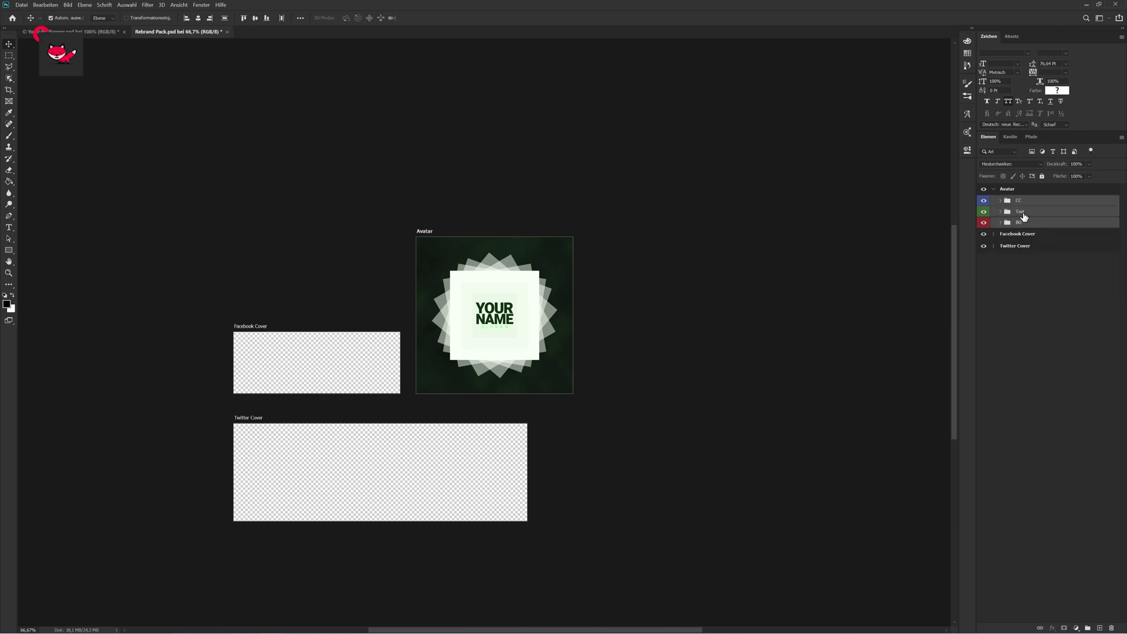
mouse_move(1020, 212)
mouse_down()
mouse_move(1027, 266)
mouse_move(1009, 235)
mouse_up()
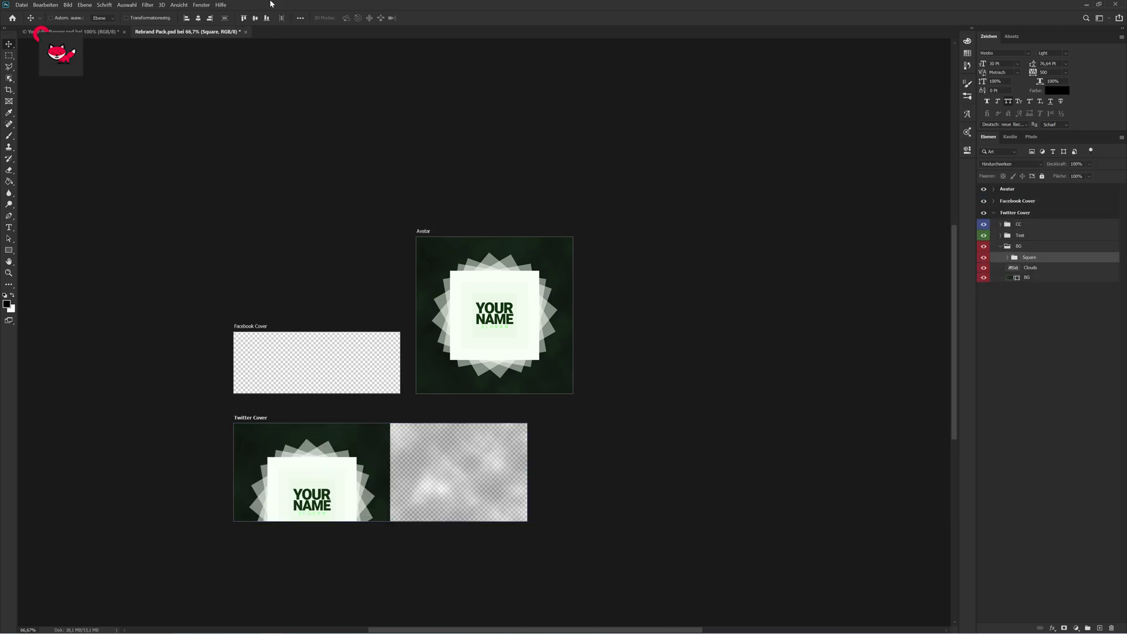
Step: Centre the text vertically and stretch the BG layer to fill the Twitter Cover, 1500 px wide
click(255, 22)
click(1027, 277)
key(ctrl+t)
drag(390, 502, 525, 490)
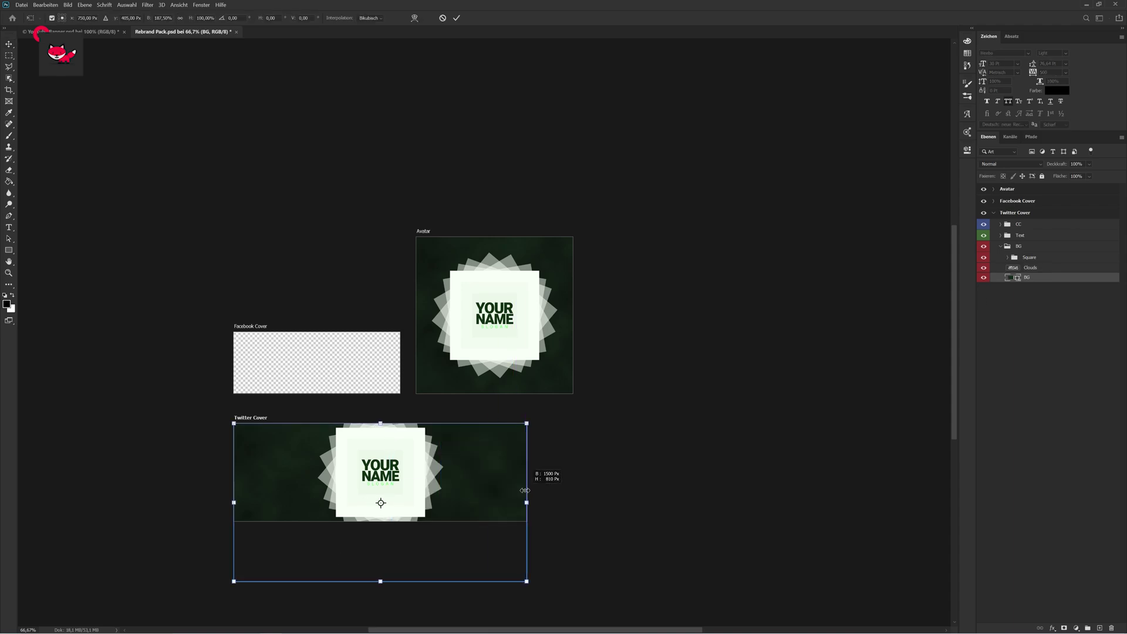
drag(385, 520, 385, 521)
key(Return)
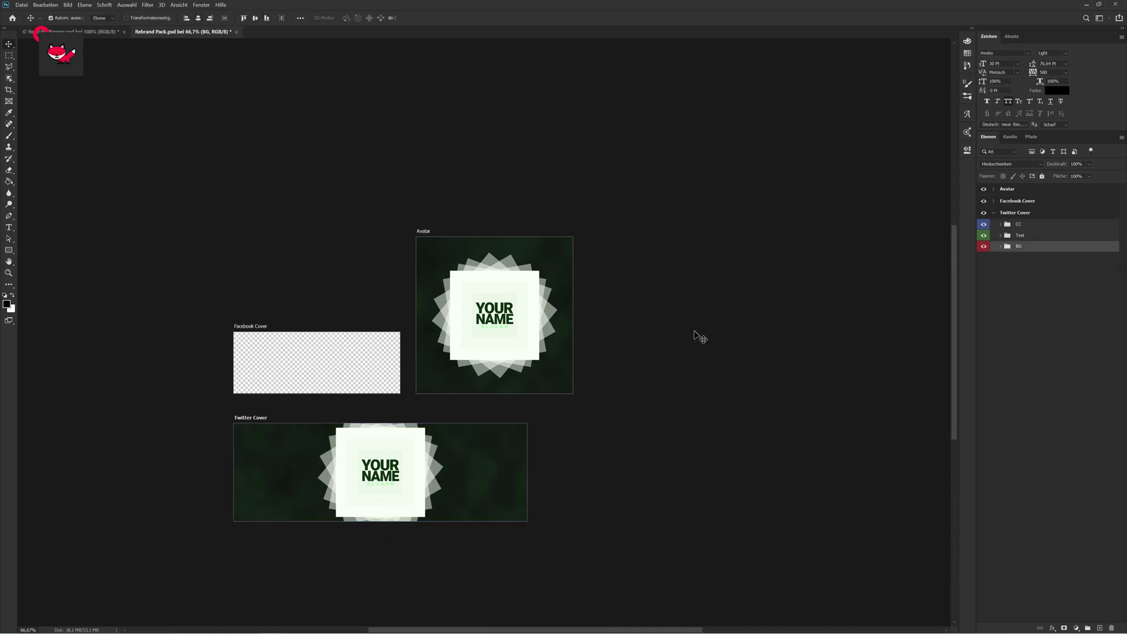
Step: Shrink the Square group around its centre, then copy the CC, Text and BG groups into Facebook Cover
scroll(699, 336, up, 3)
click(474, 412)
key(ctrl+t)
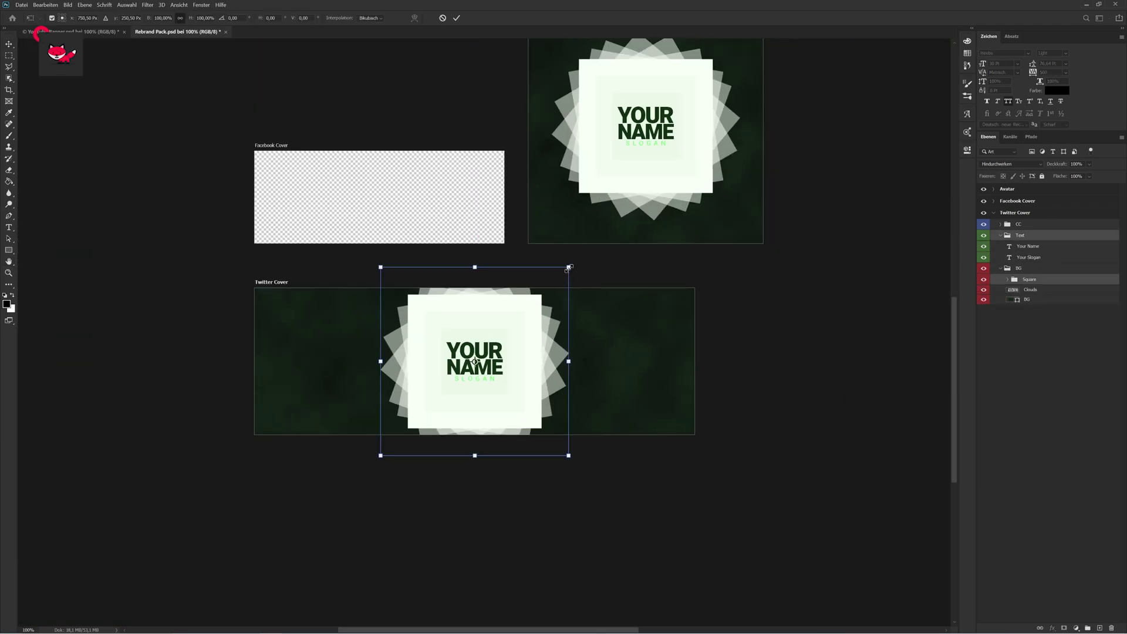
drag(569, 268, 543, 293)
key(Return)
click(1000, 269)
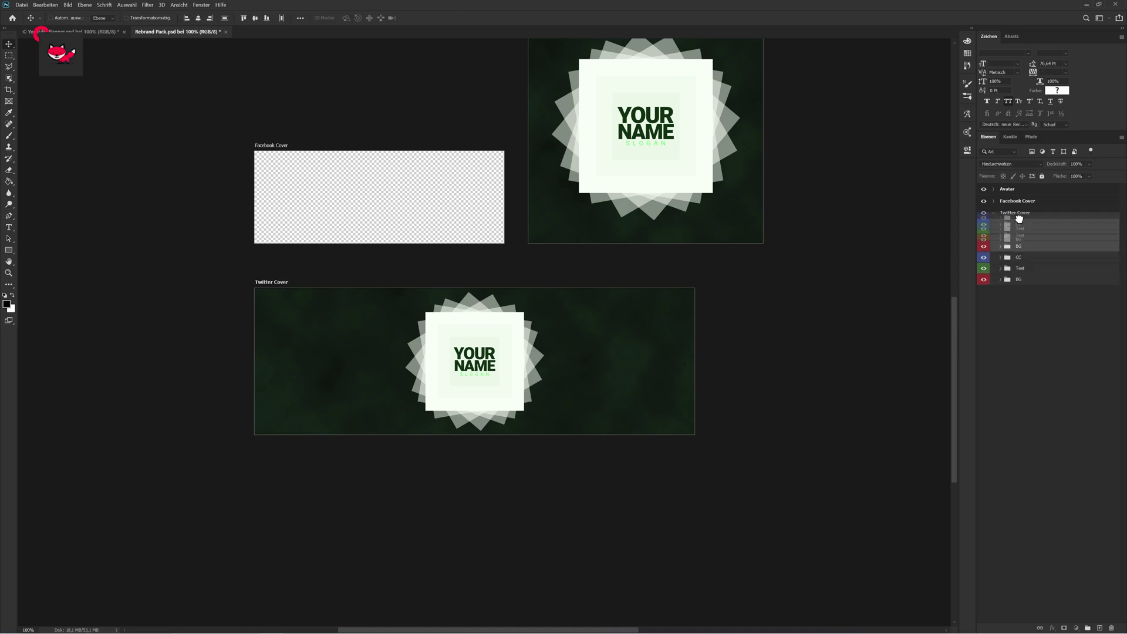
drag(1019, 219, 1010, 201)
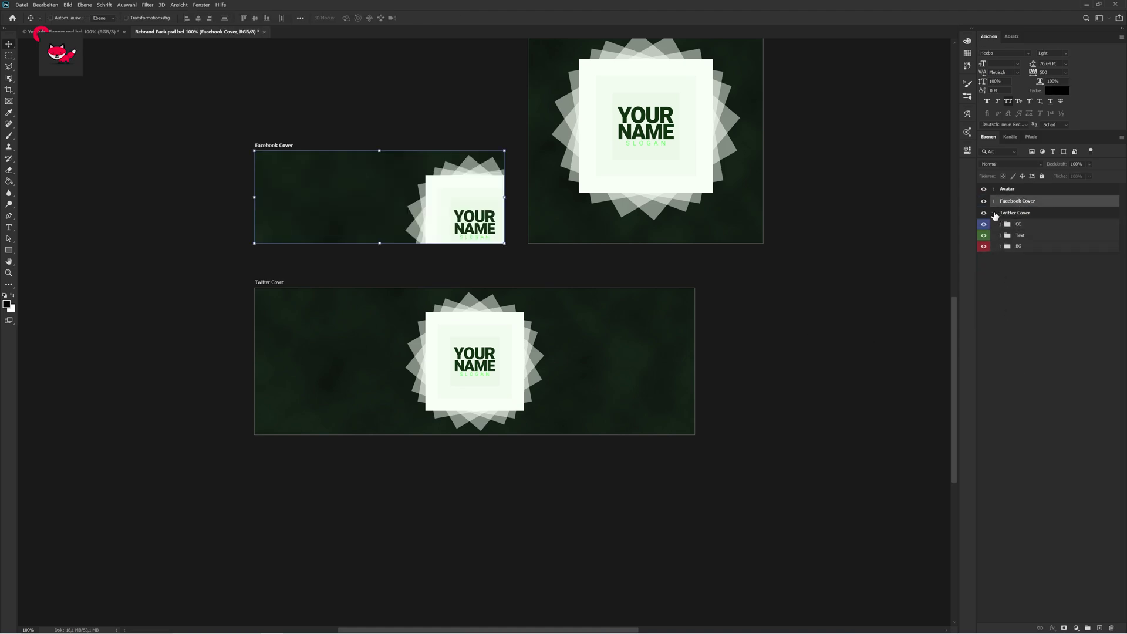
Step: Centre the Square group horizontally and vertically in the Facebook Cover and scale it down
click(198, 18)
click(255, 18)
key(ctrl+t)
drag(464, 268, 420, 242)
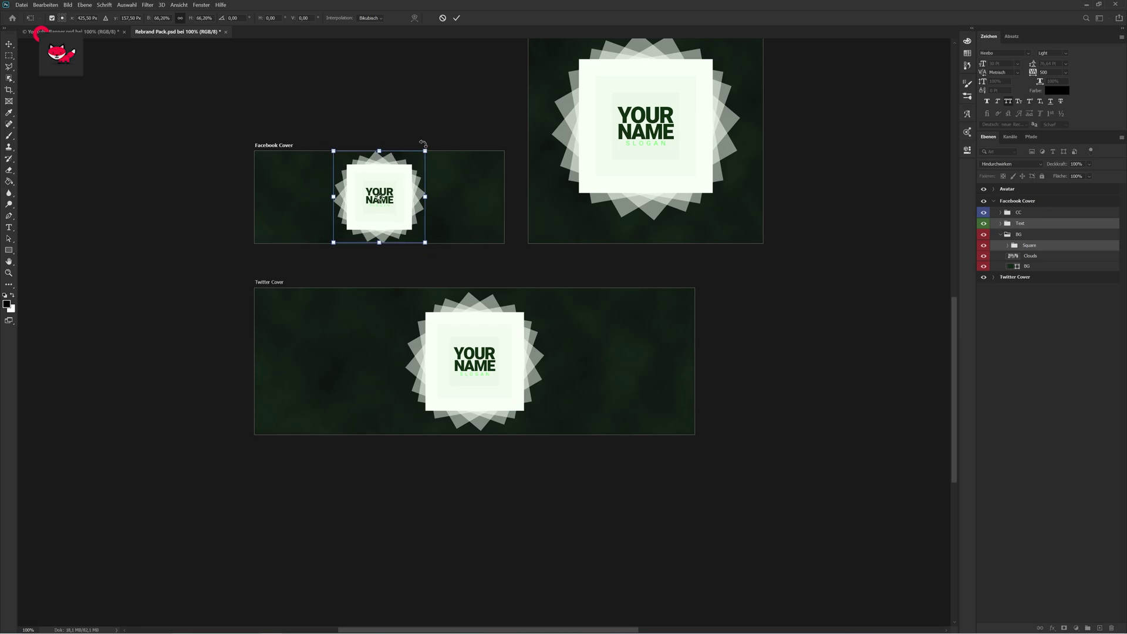
key(Return)
click(1027, 266)
Step: Resize the Facebook Cover background and apply the Clouds layer's blending options
key(ctrl+t)
key(Return)
double_click(1045, 257)
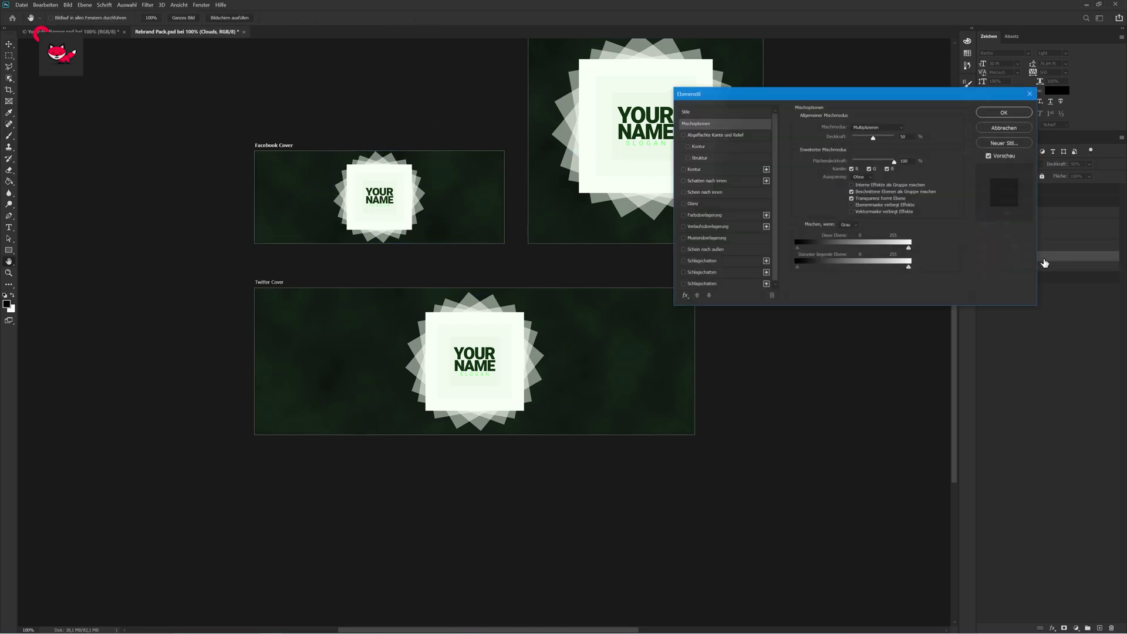
click(1021, 115)
click(993, 247)
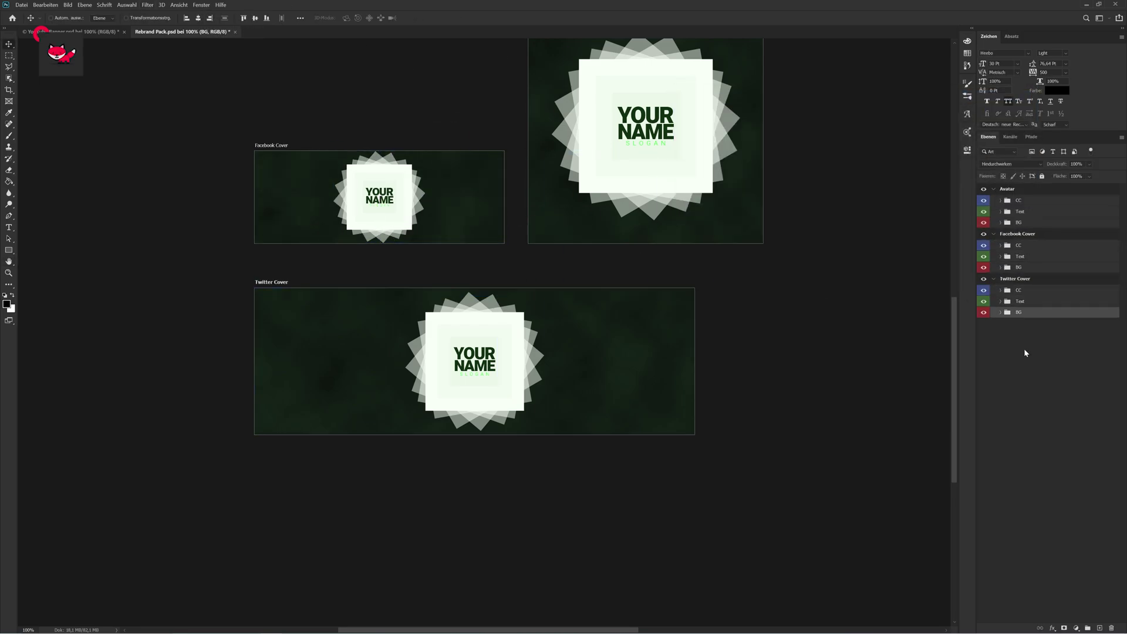